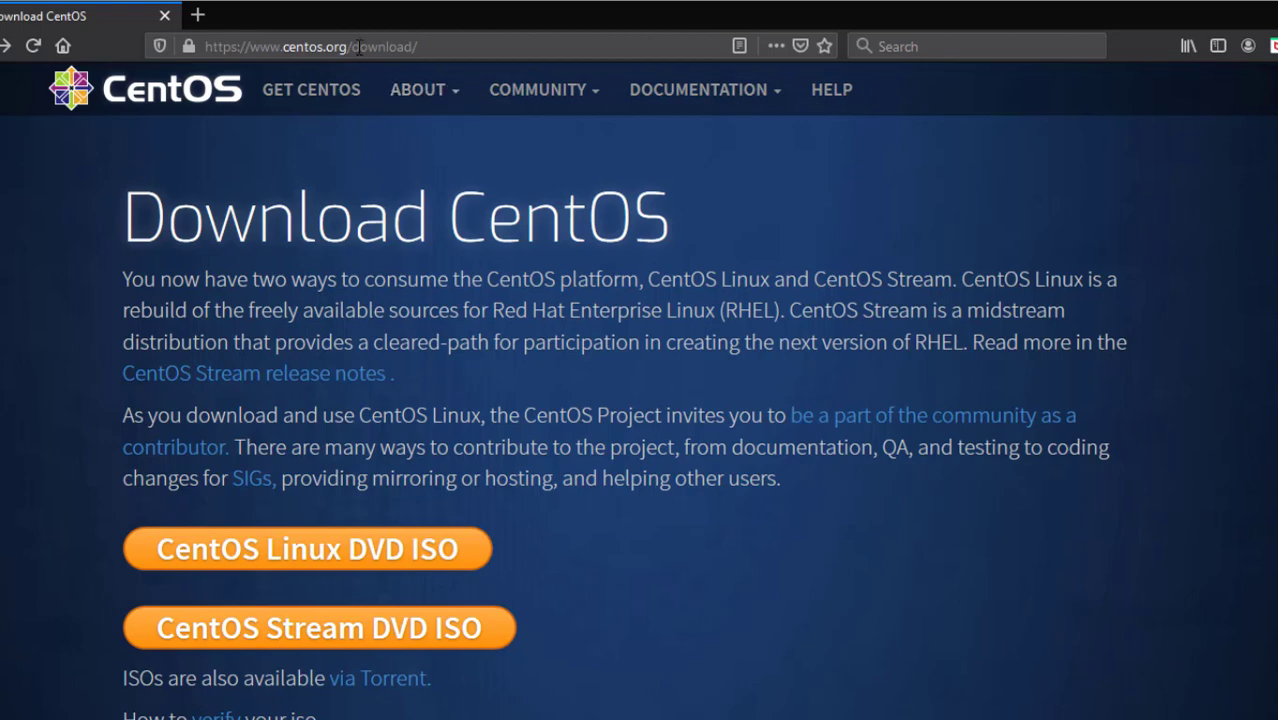
Trim the page address down to centos.org to load the CentOS homepage
drag(352, 46, 544, 50)
key(BackSpace)
key(Return)
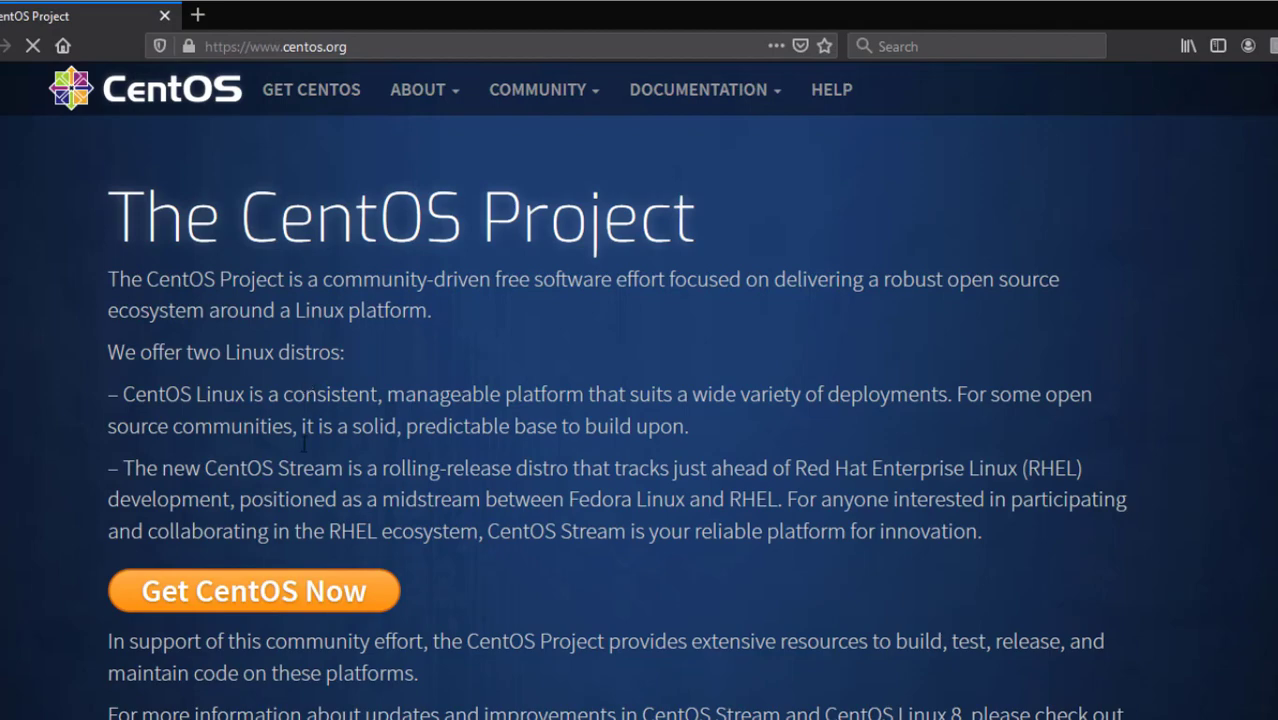
Go to the Download CentOS page and find its Older Versions section
scroll(300, 437, down, 8)
scroll(300, 437, up, 4)
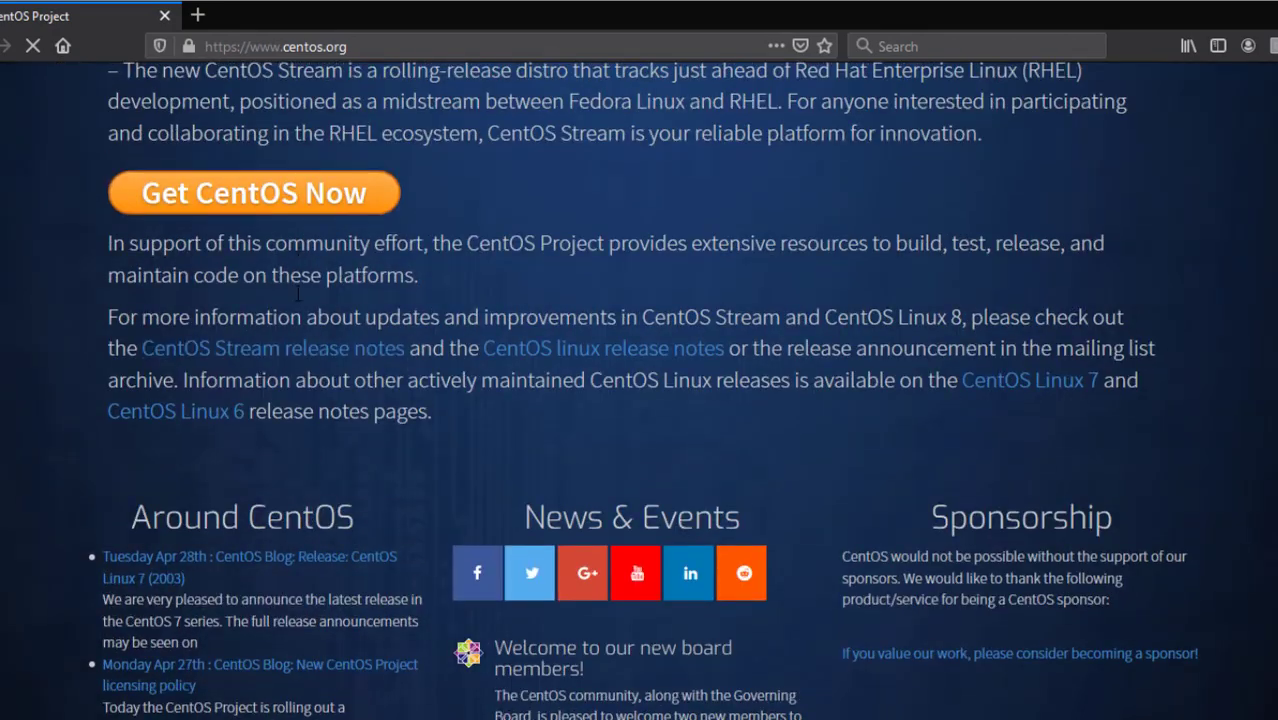
click(300, 205)
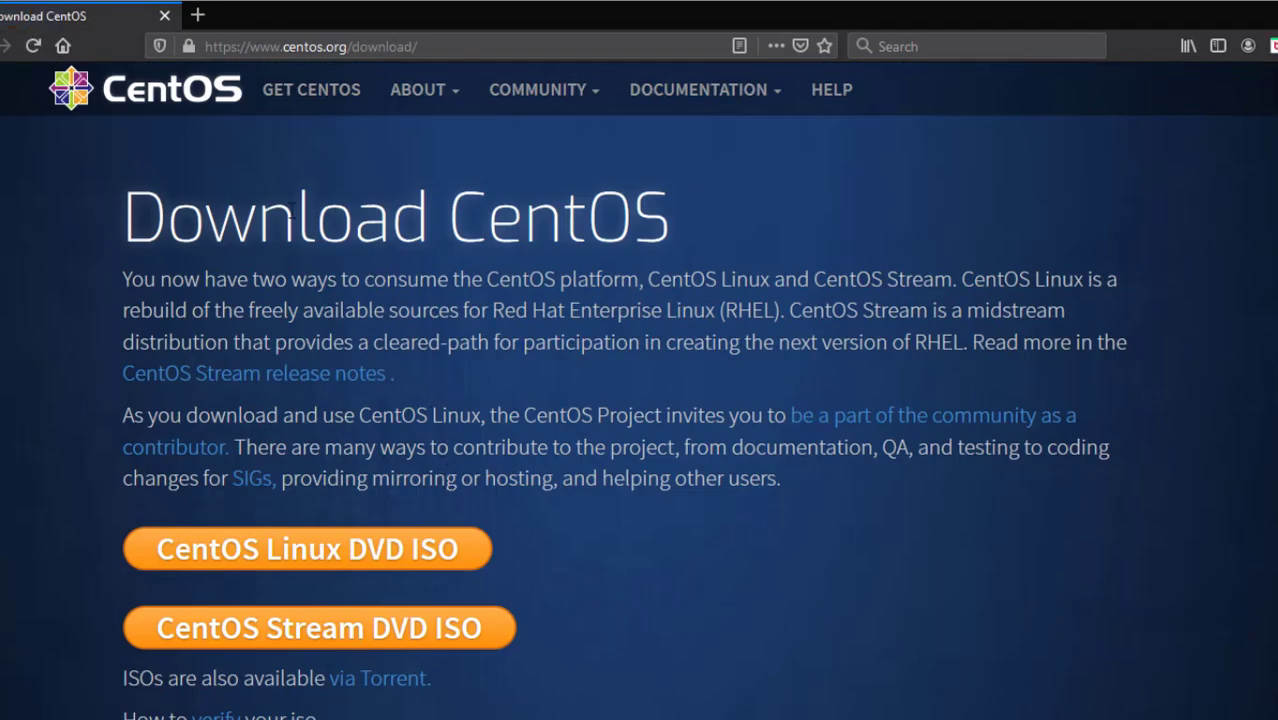
scroll(580, 557, down, 2)
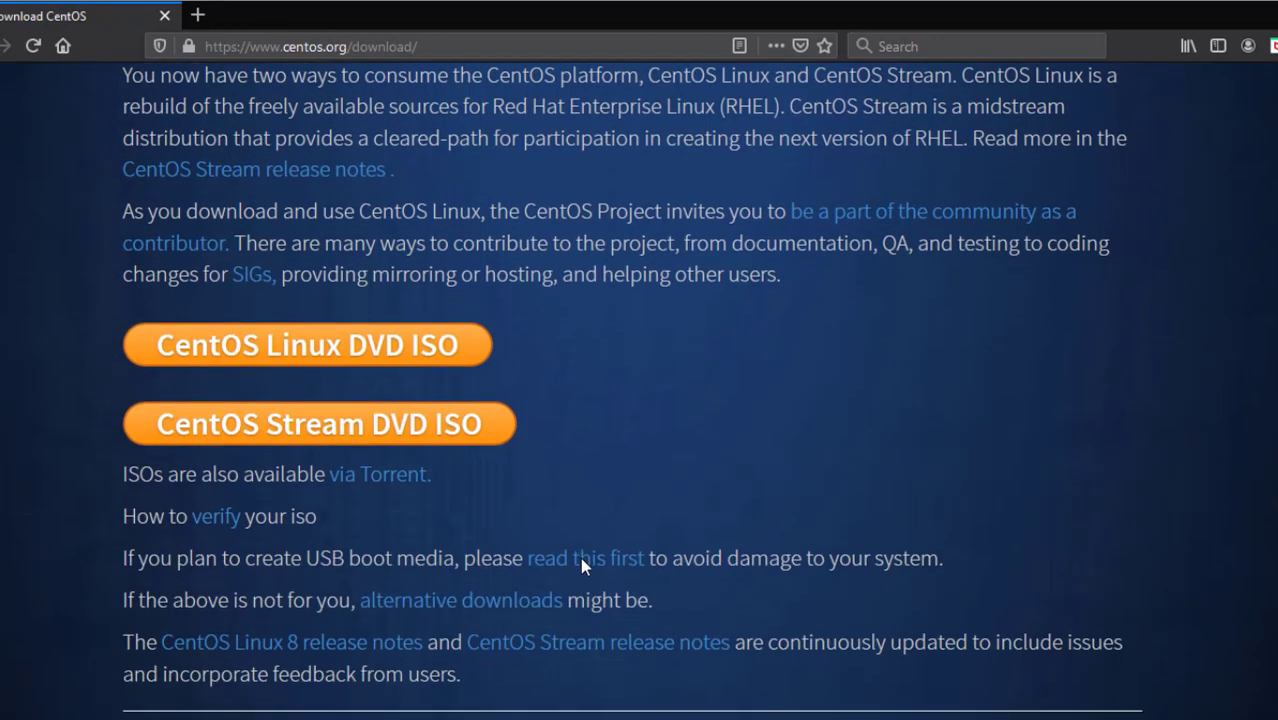
scroll(580, 557, up, 1)
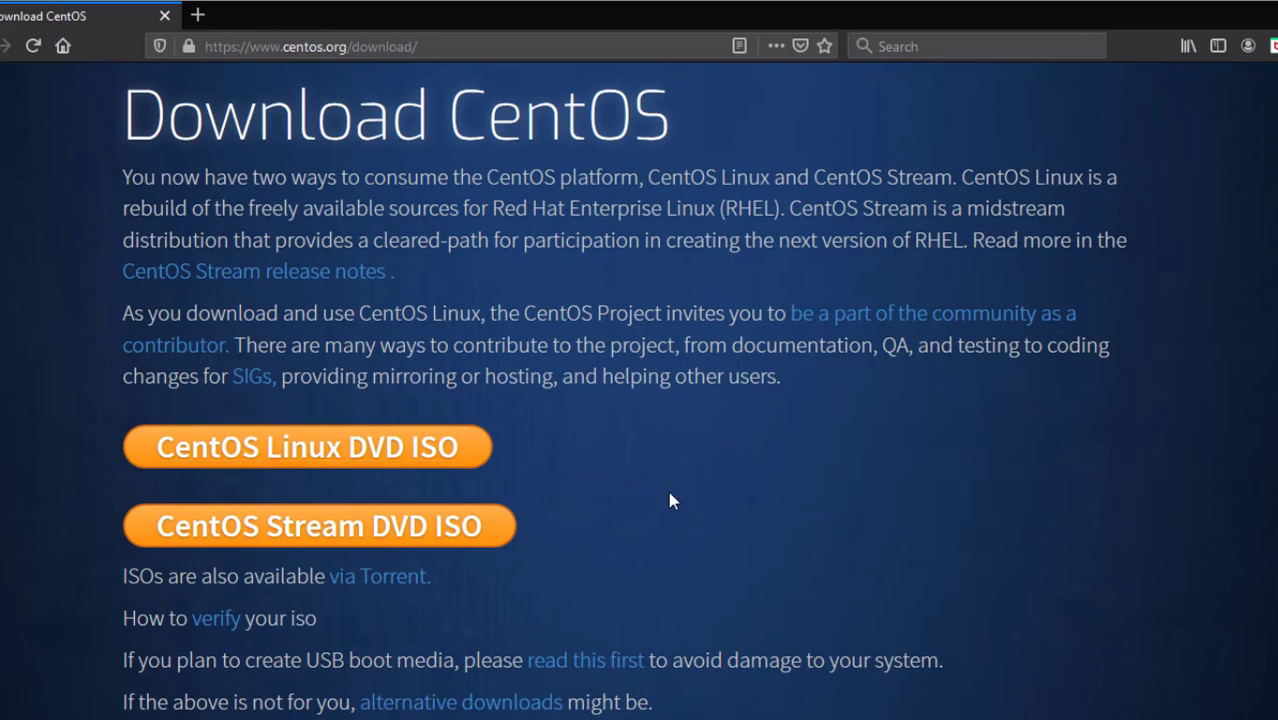
scroll(672, 480, down, 10)
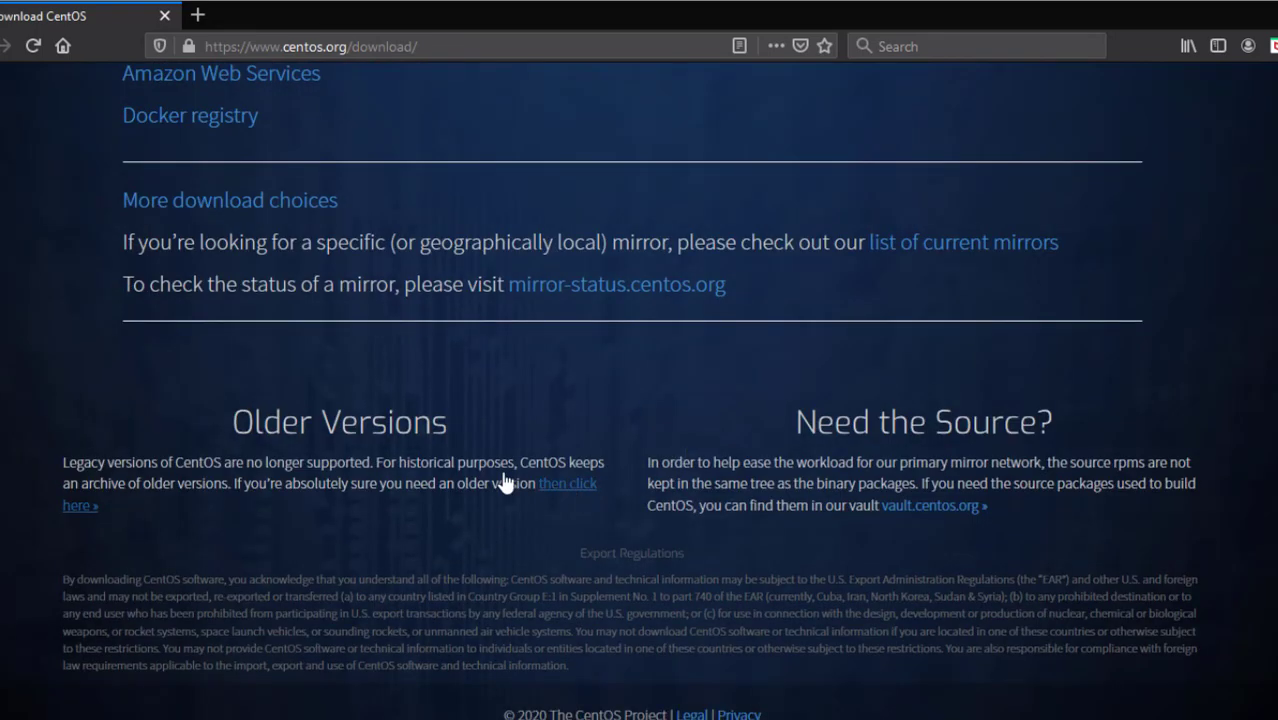
drag(234, 426, 481, 446)
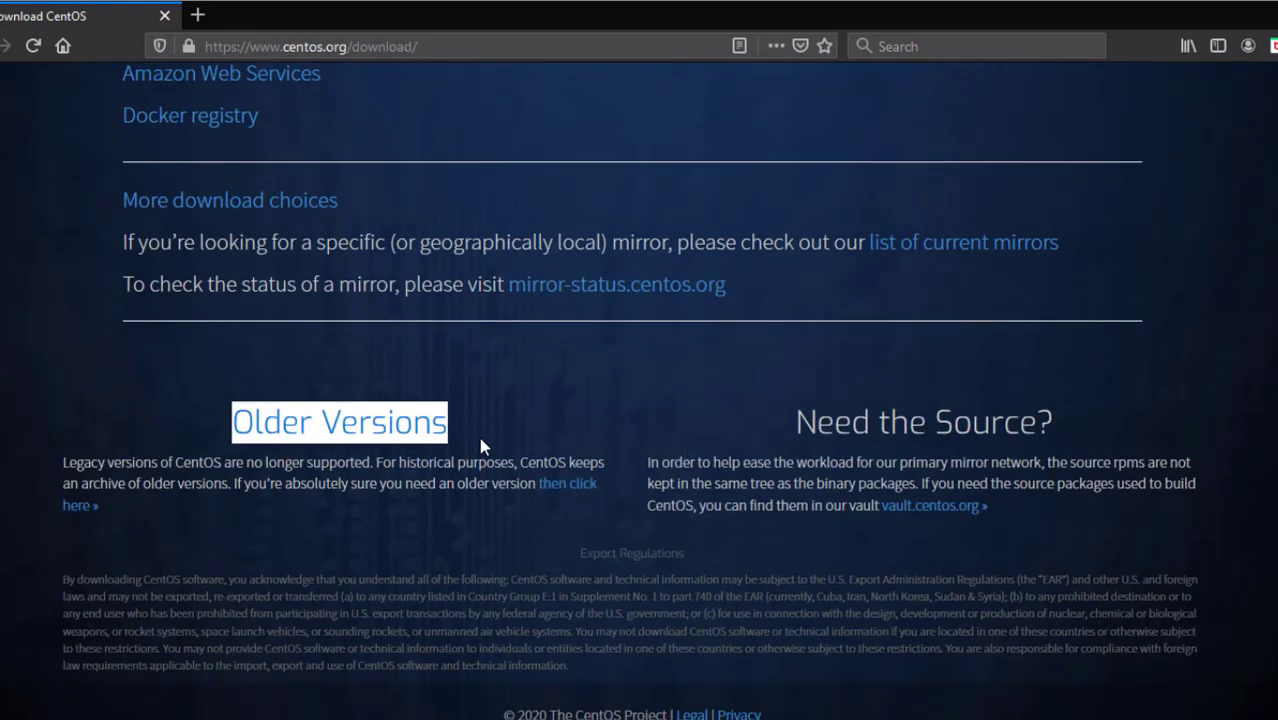
Open the older-versions archive and follow the mirrors link in the CentOS 7 row
click(570, 494)
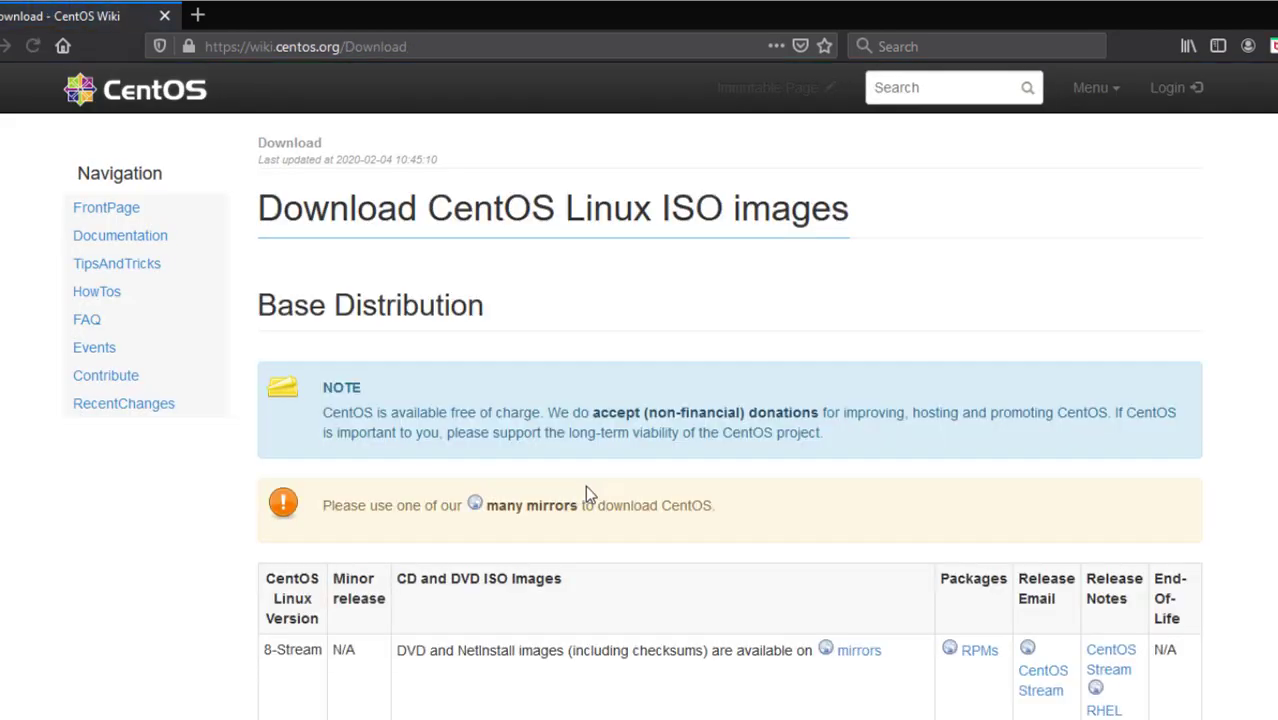
scroll(669, 537, down, 2)
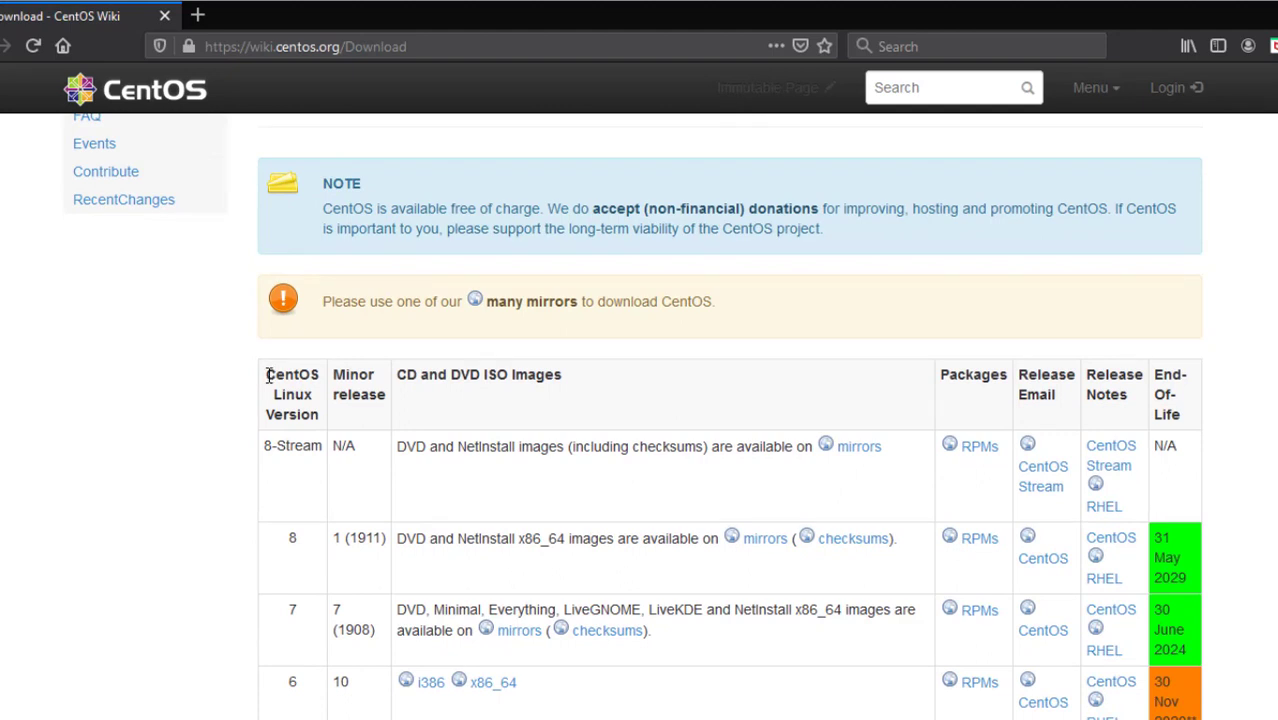
drag(266, 370, 320, 430)
scroll(320, 432, down, 1)
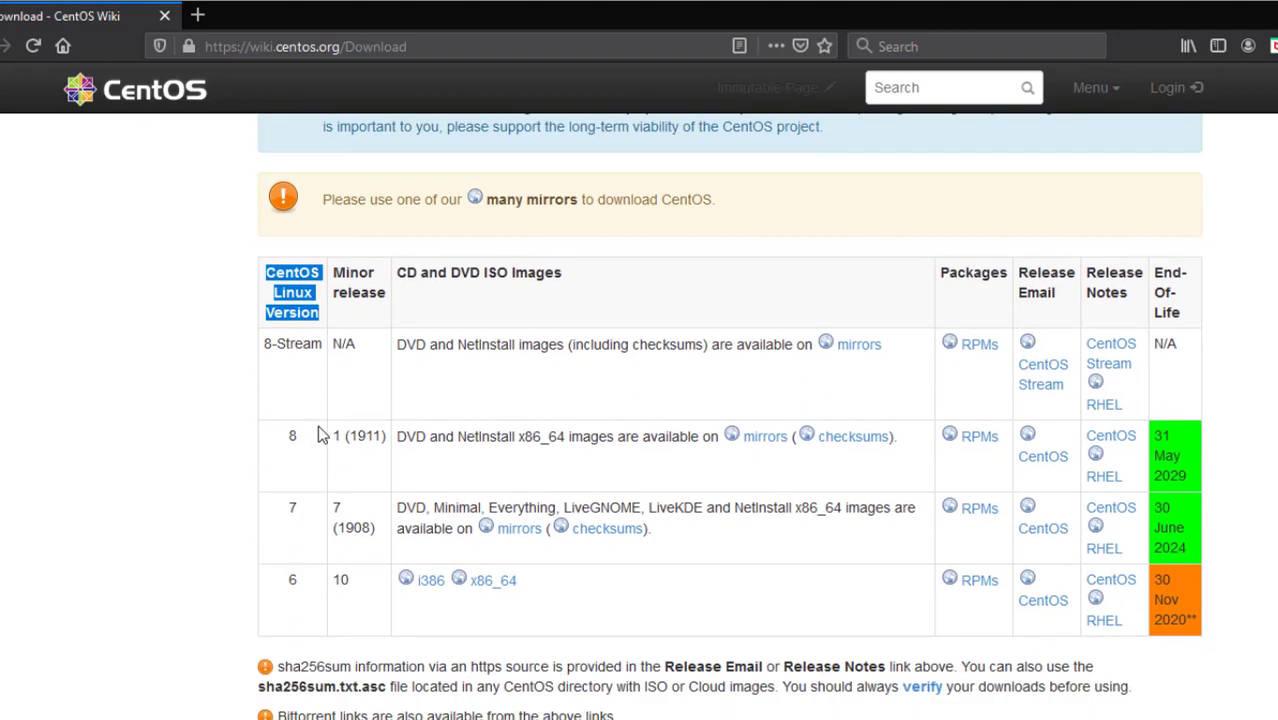
double_click(293, 508)
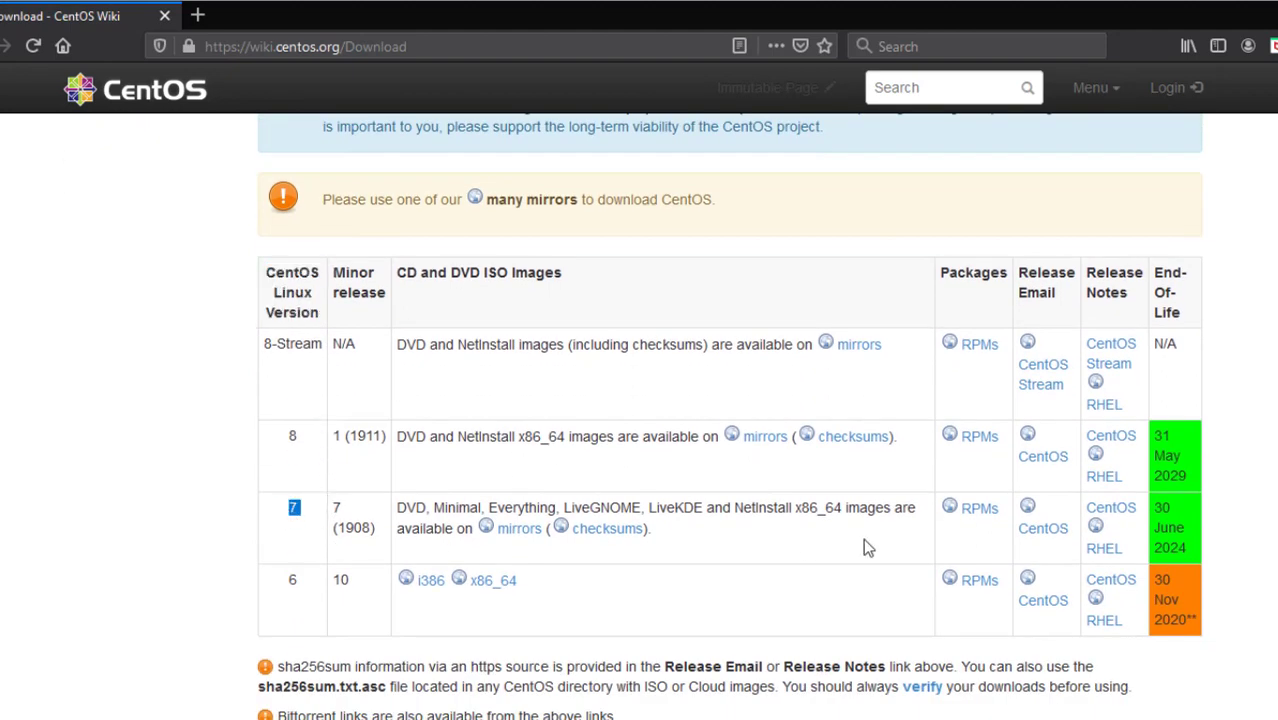
click(529, 535)
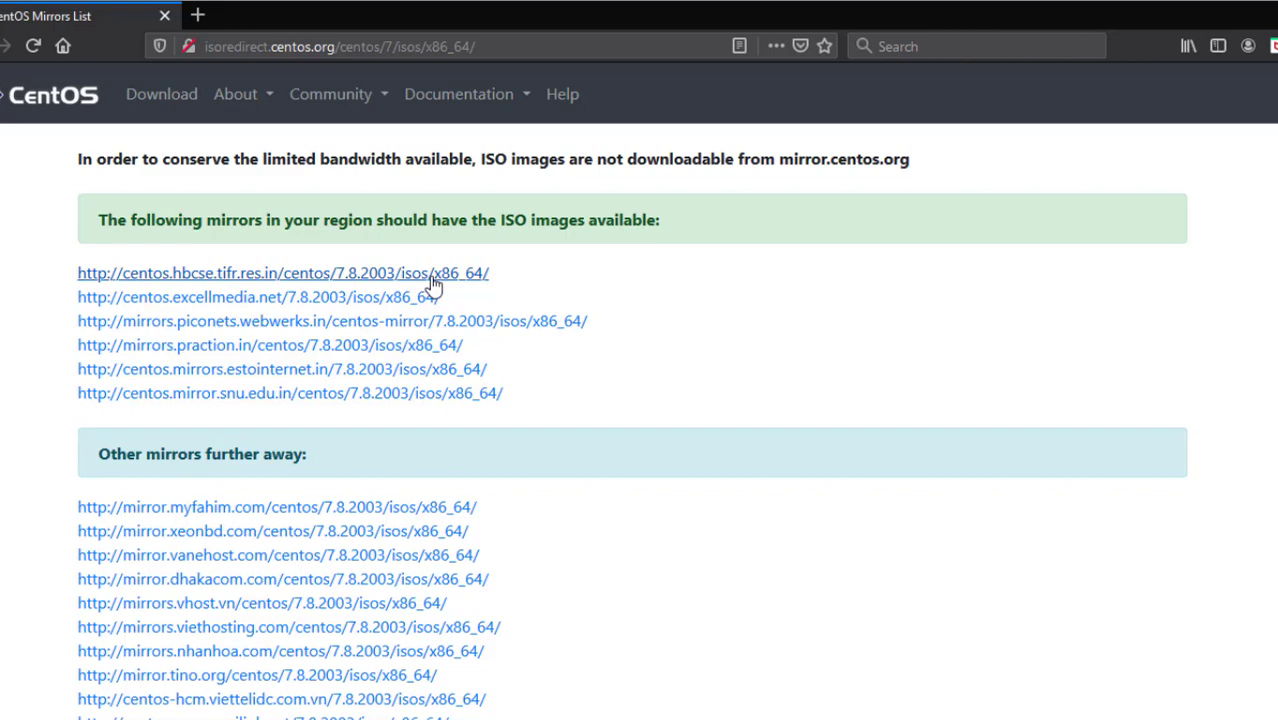
Open the first regional mirror's 7.8.2003 x86_64 ISO listing and inspect the DVD iso and torrent rows
click(433, 284)
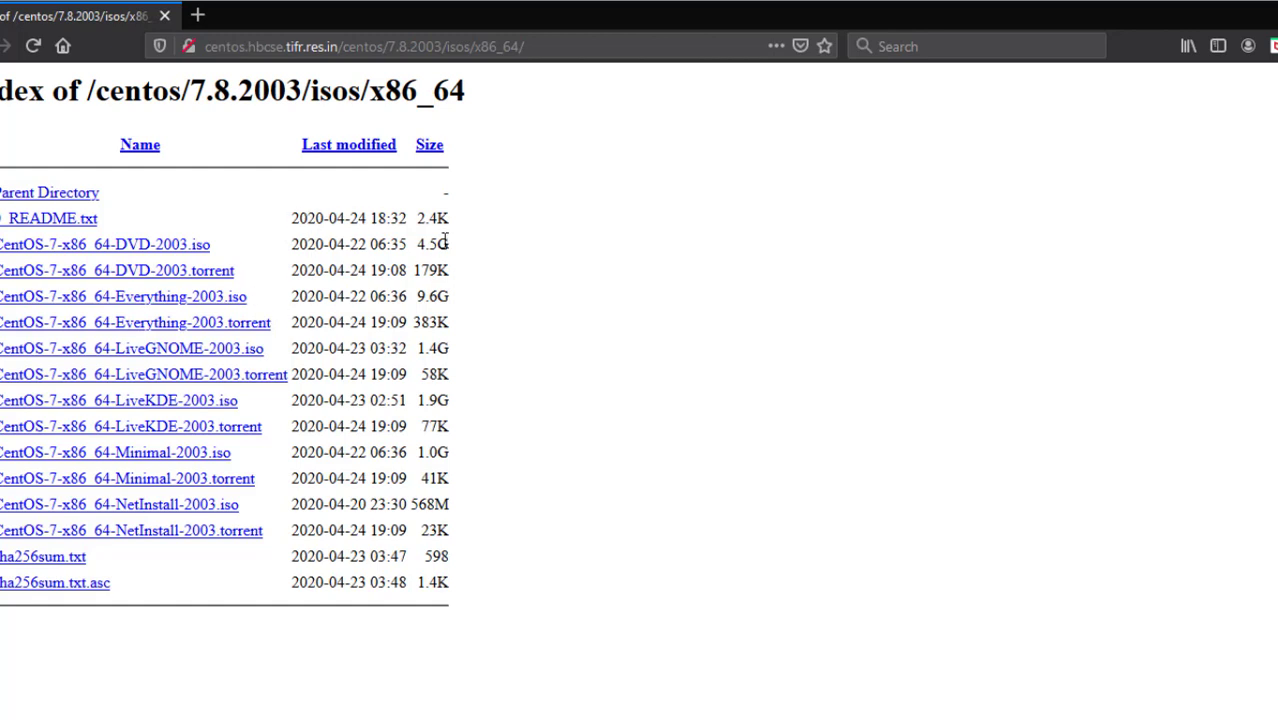
drag(456, 245, 2, 218)
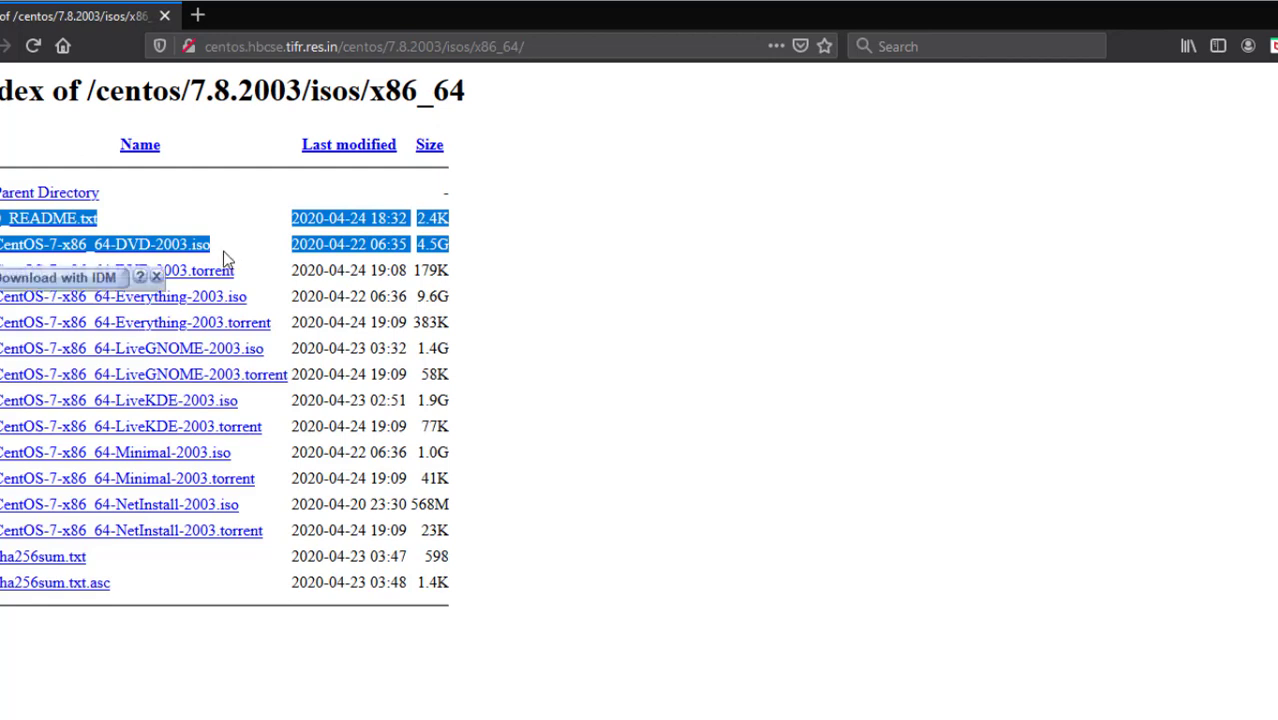
click(459, 260)
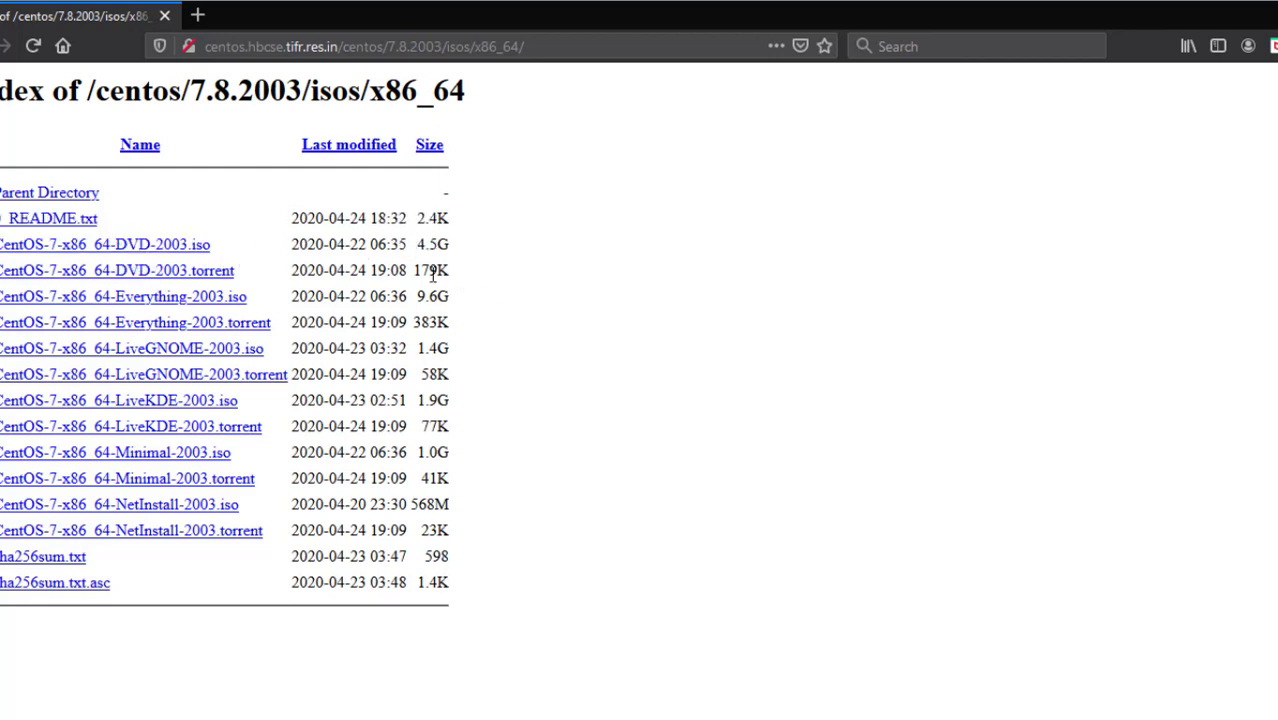
drag(452, 272, 2, 285)
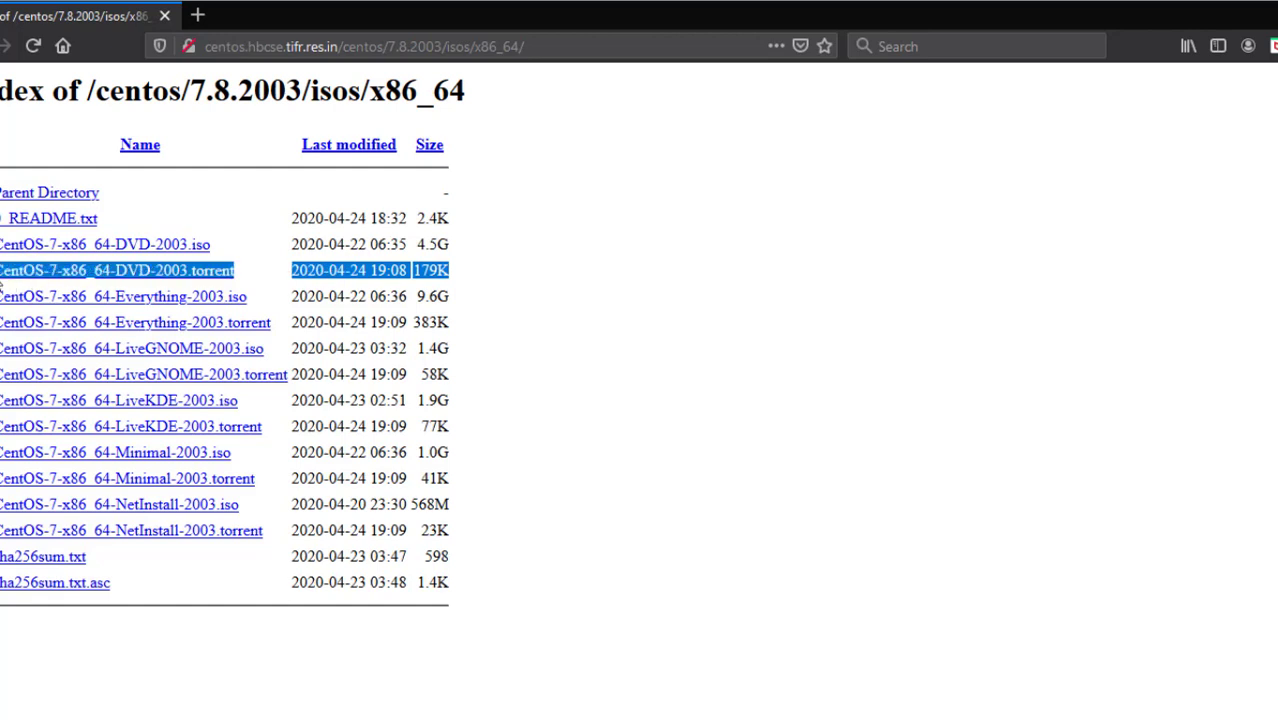
click(417, 297)
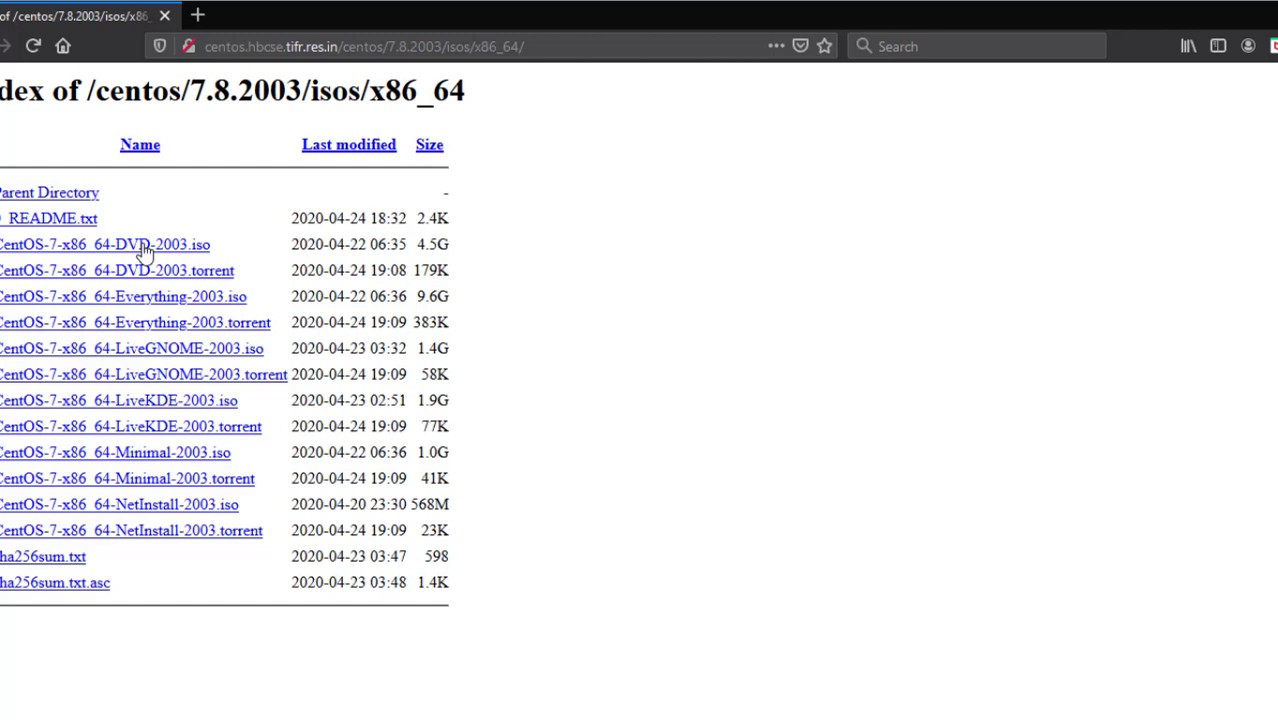
Start the CentOS-7-x86_64-DVD-2003.iso download, then cancel it in IDM and dismiss the notice
click(145, 250)
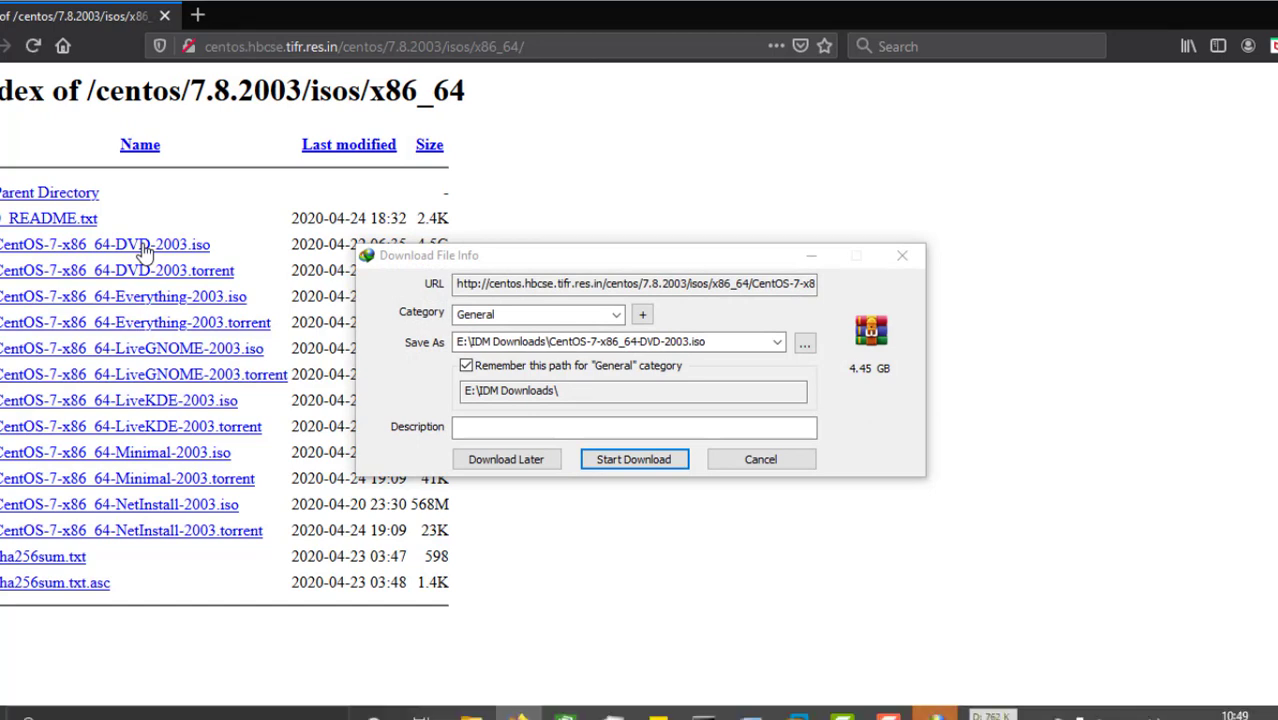
click(765, 461)
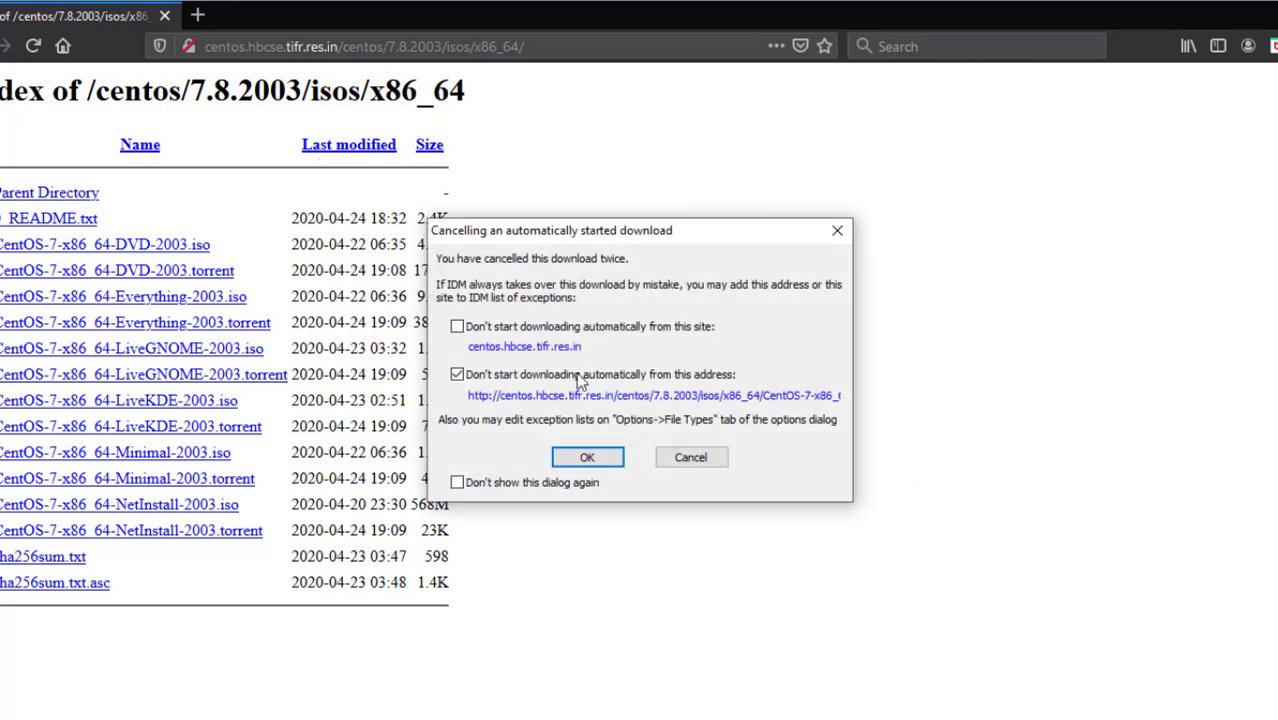
click(717, 459)
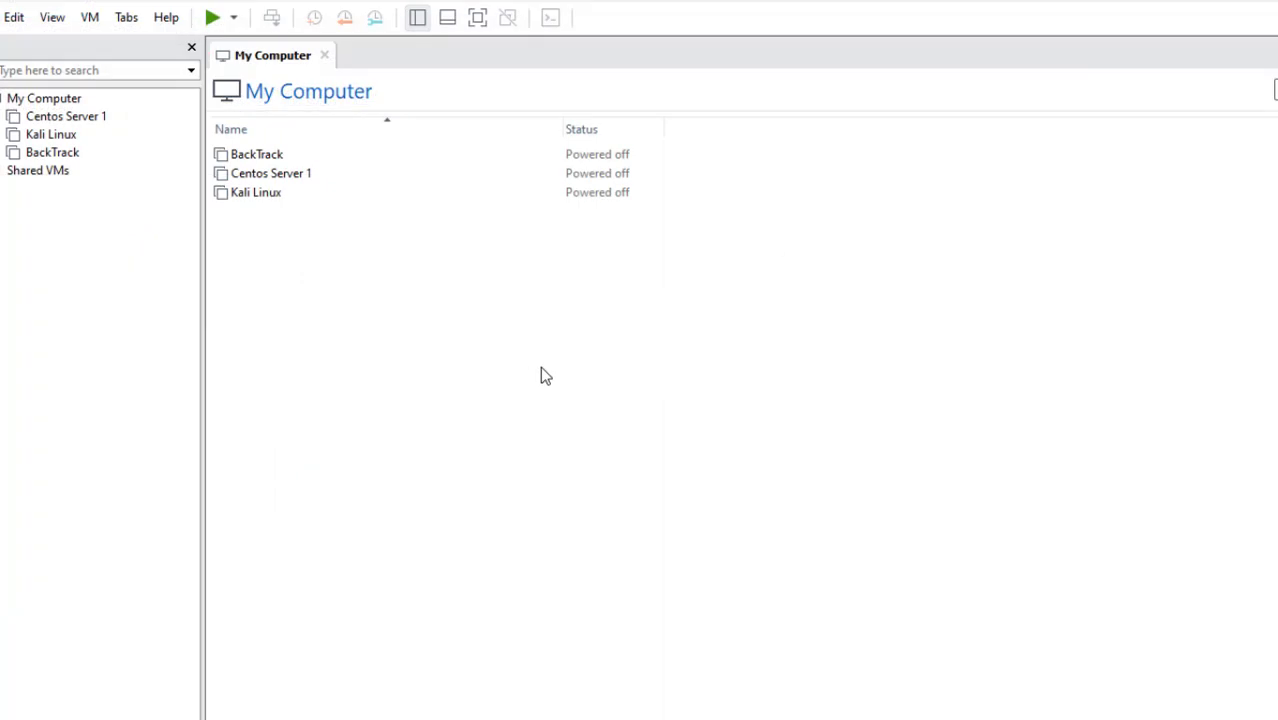
Start a Custom new virtual machine from the File menu, keeping Workstation 15.x hardware compatibility
click(130, 272)
click(1, 17)
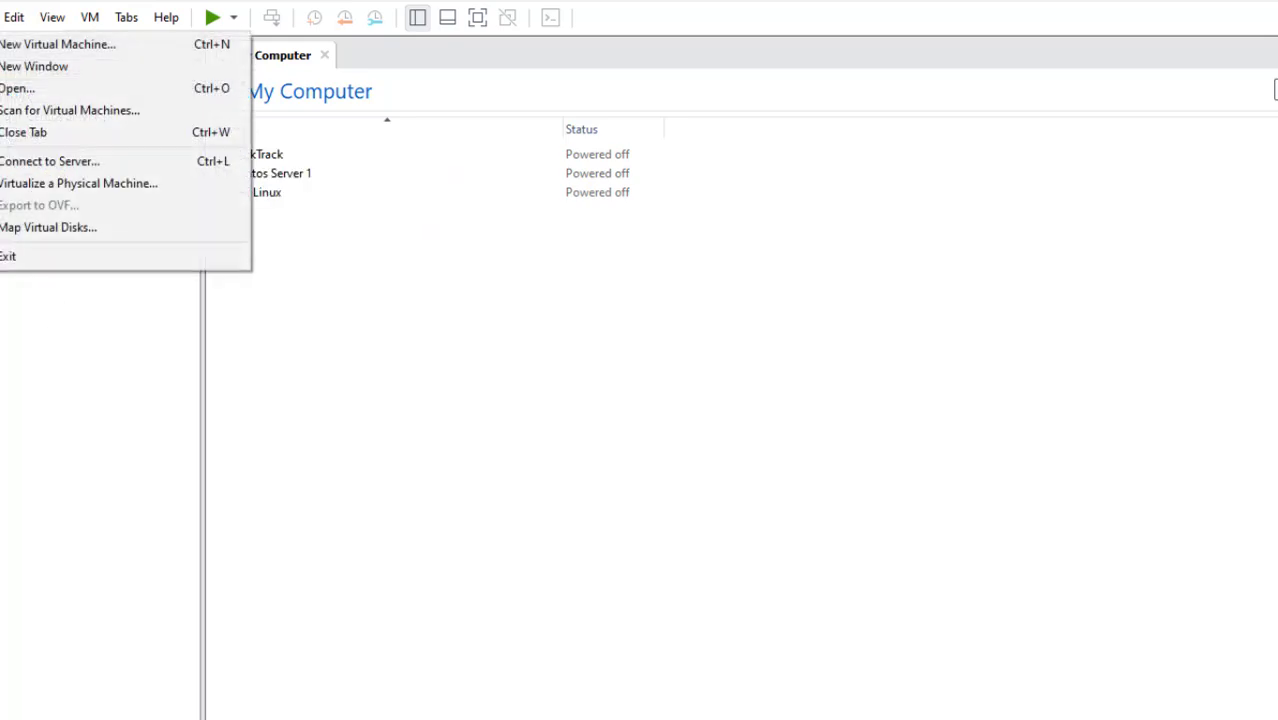
click(24, 46)
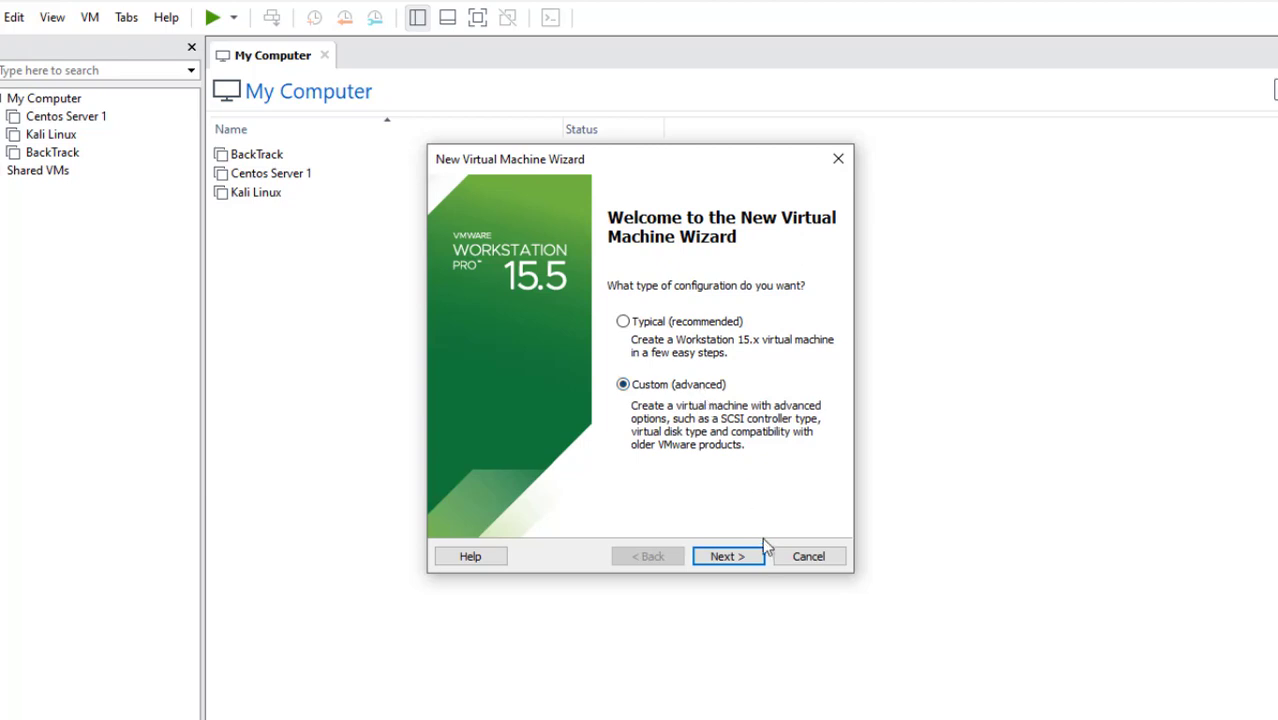
click(744, 557)
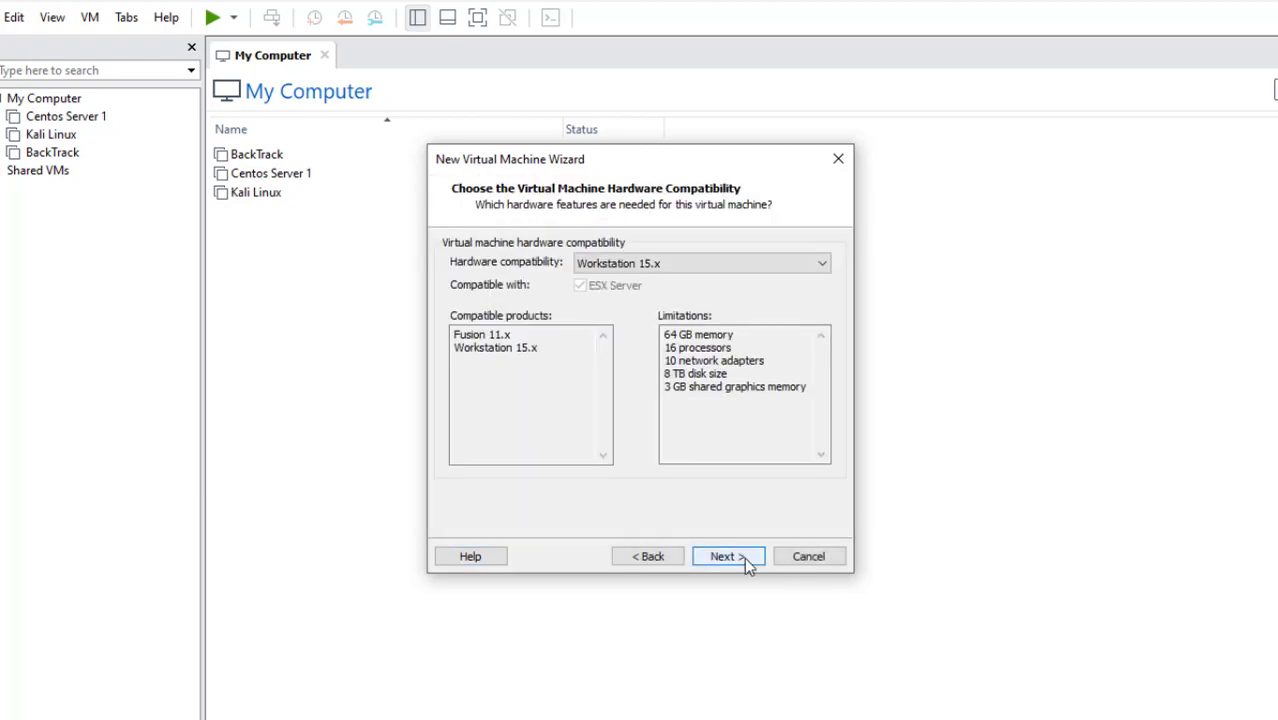
click(641, 266)
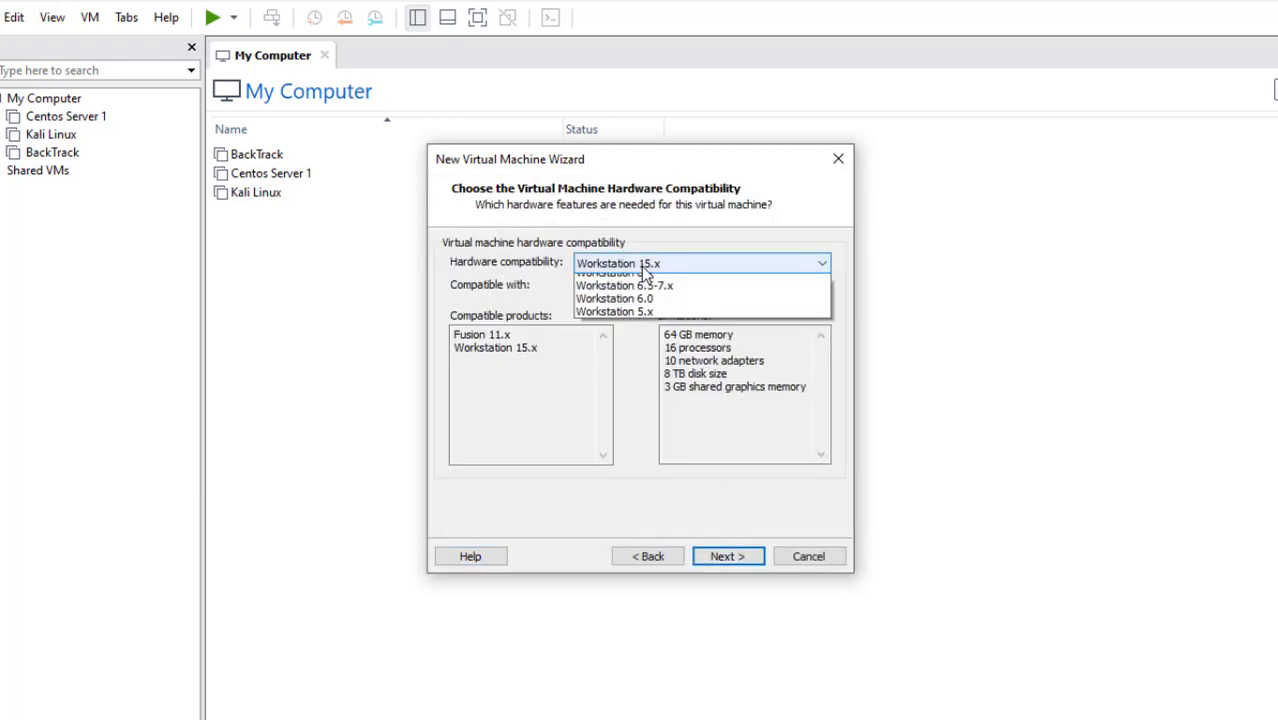
click(650, 284)
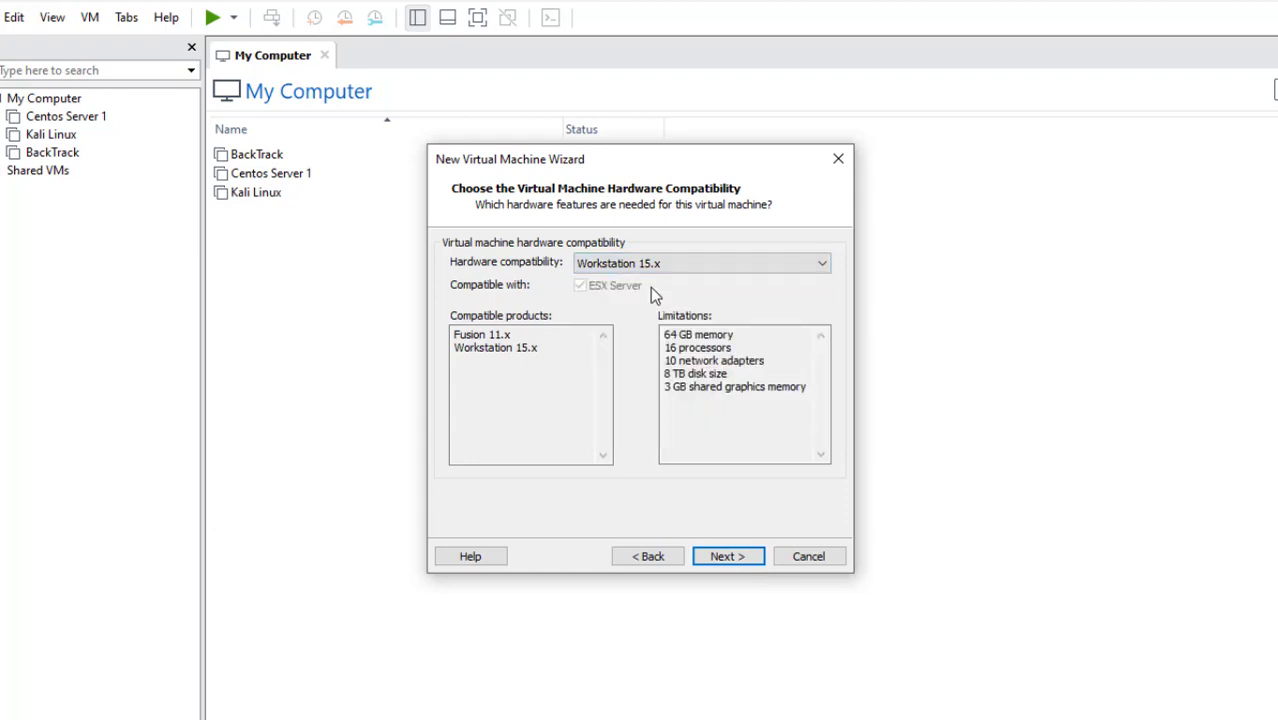
click(723, 556)
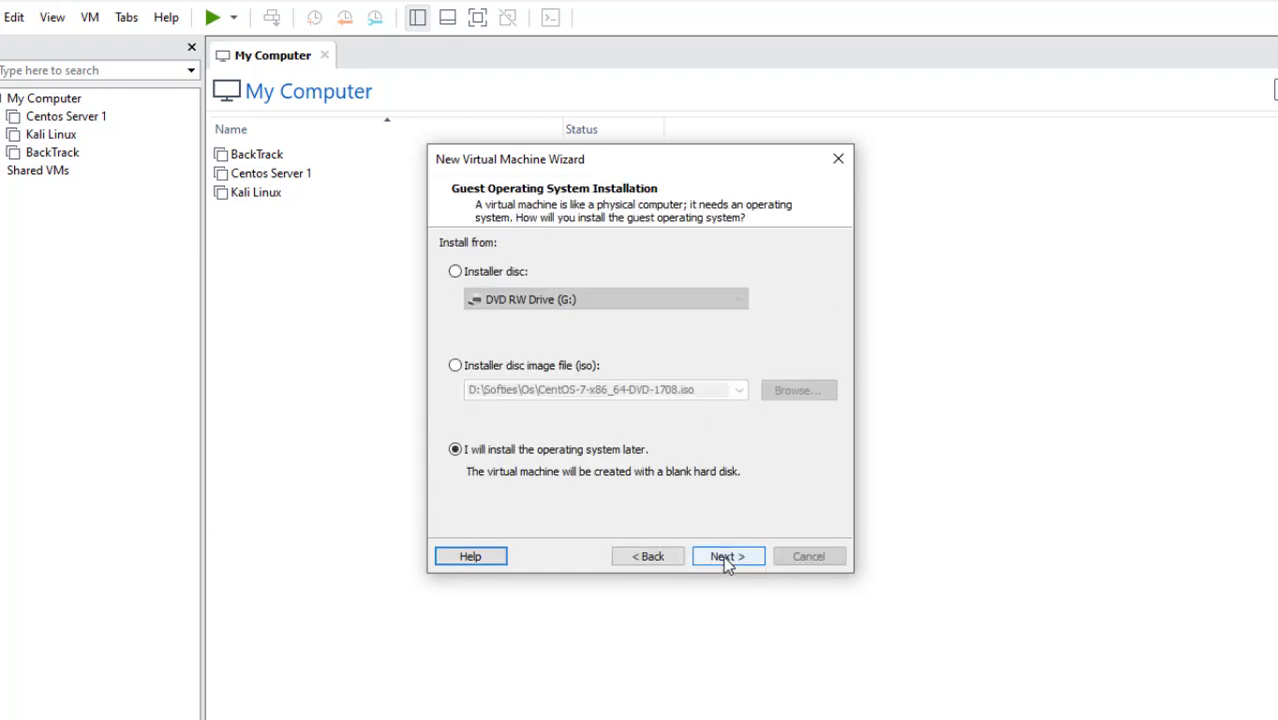
Choose to install the operating system later and keep Linux CentOS 7 64-bit as the guest
click(490, 370)
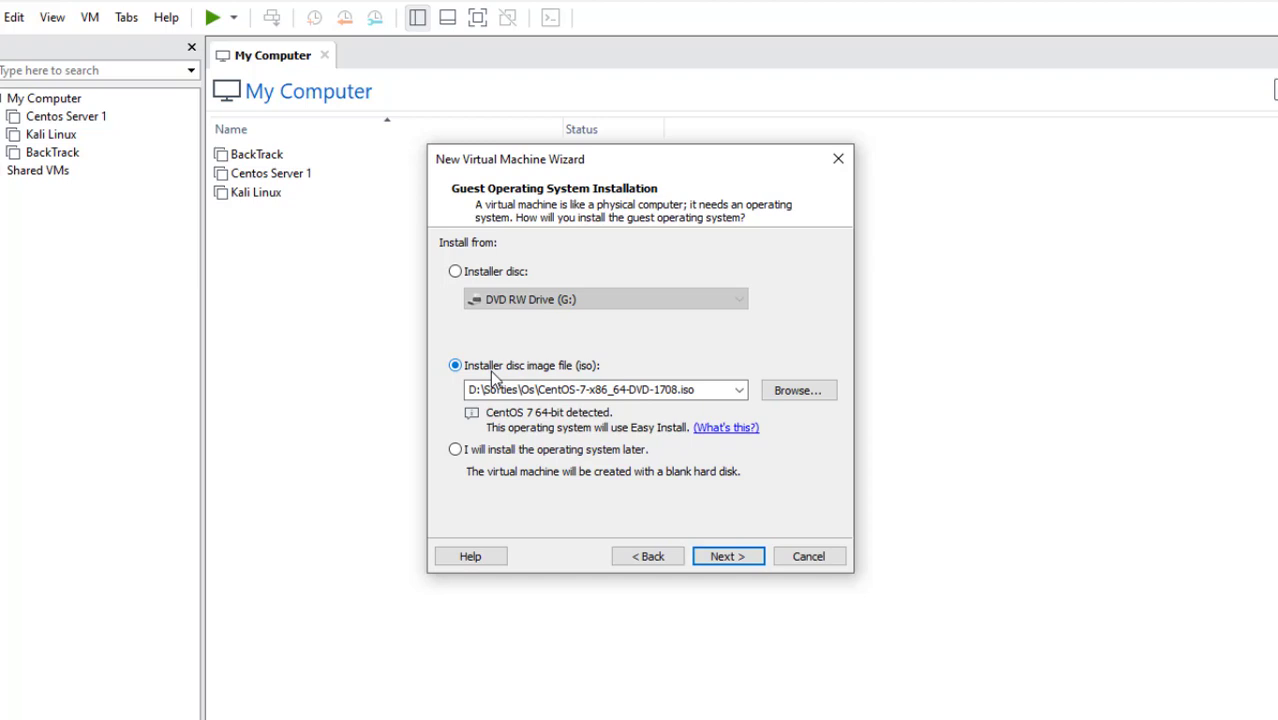
click(537, 451)
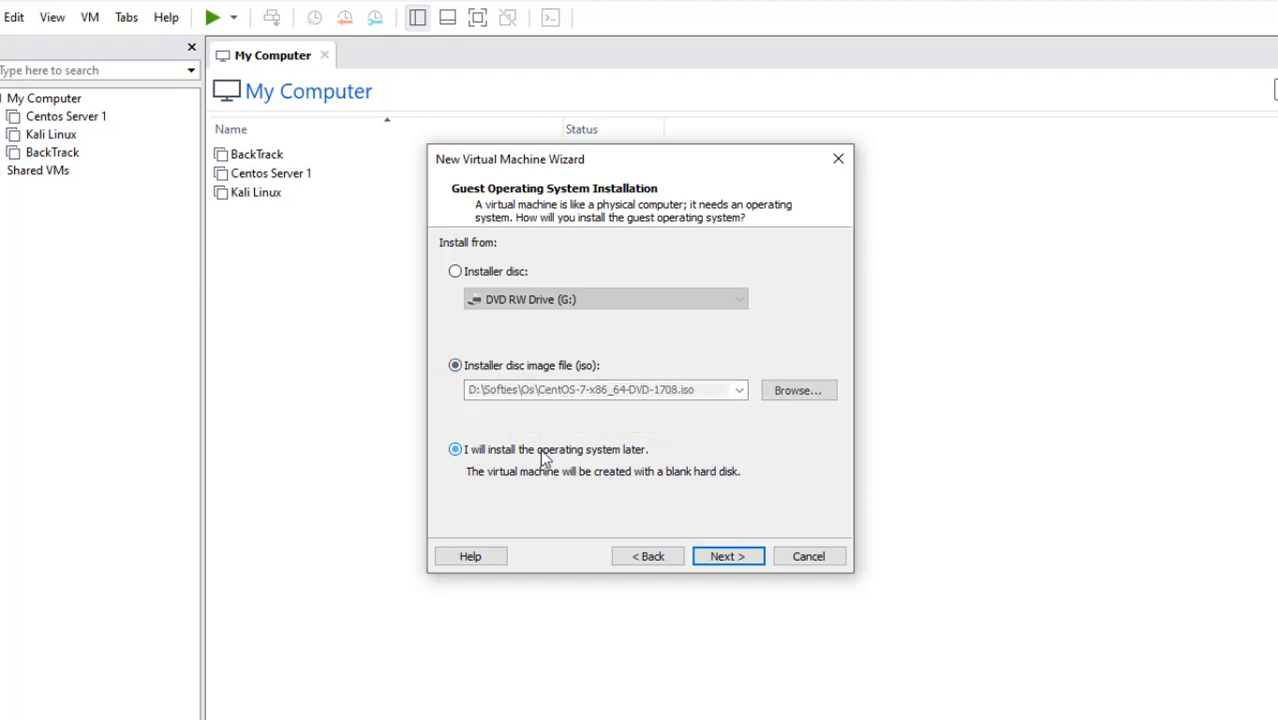
click(722, 555)
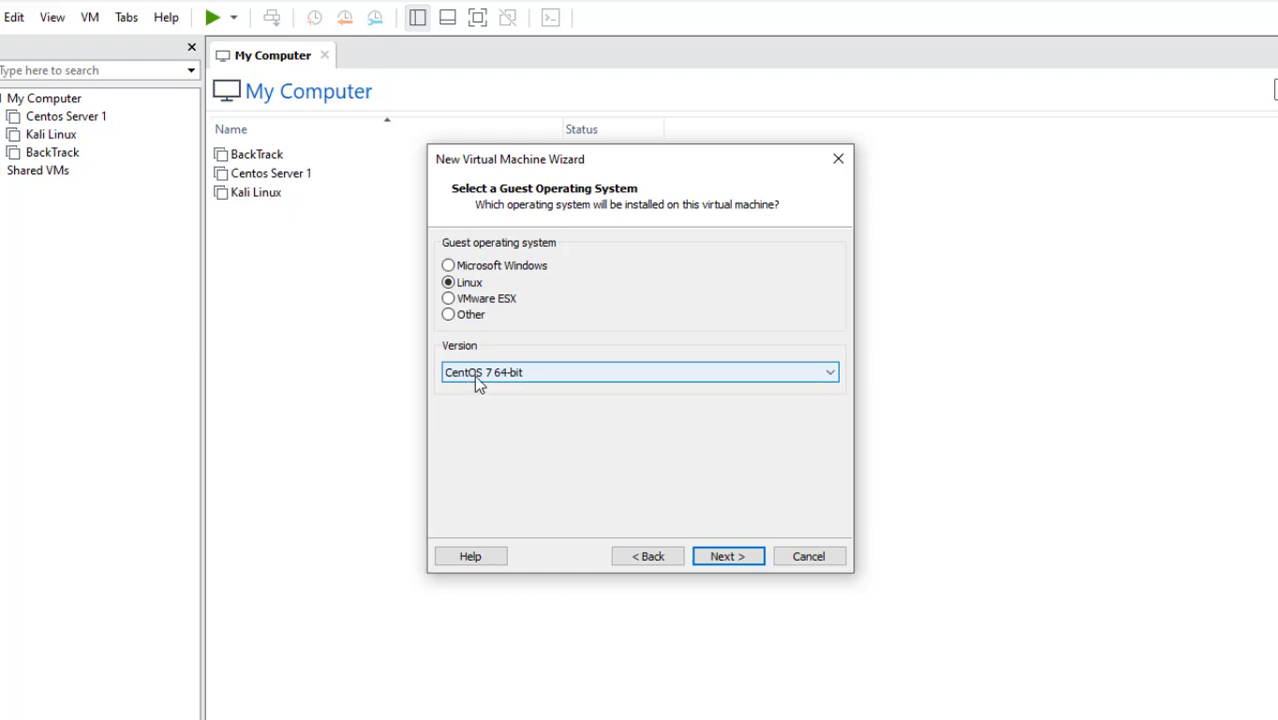
click(724, 558)
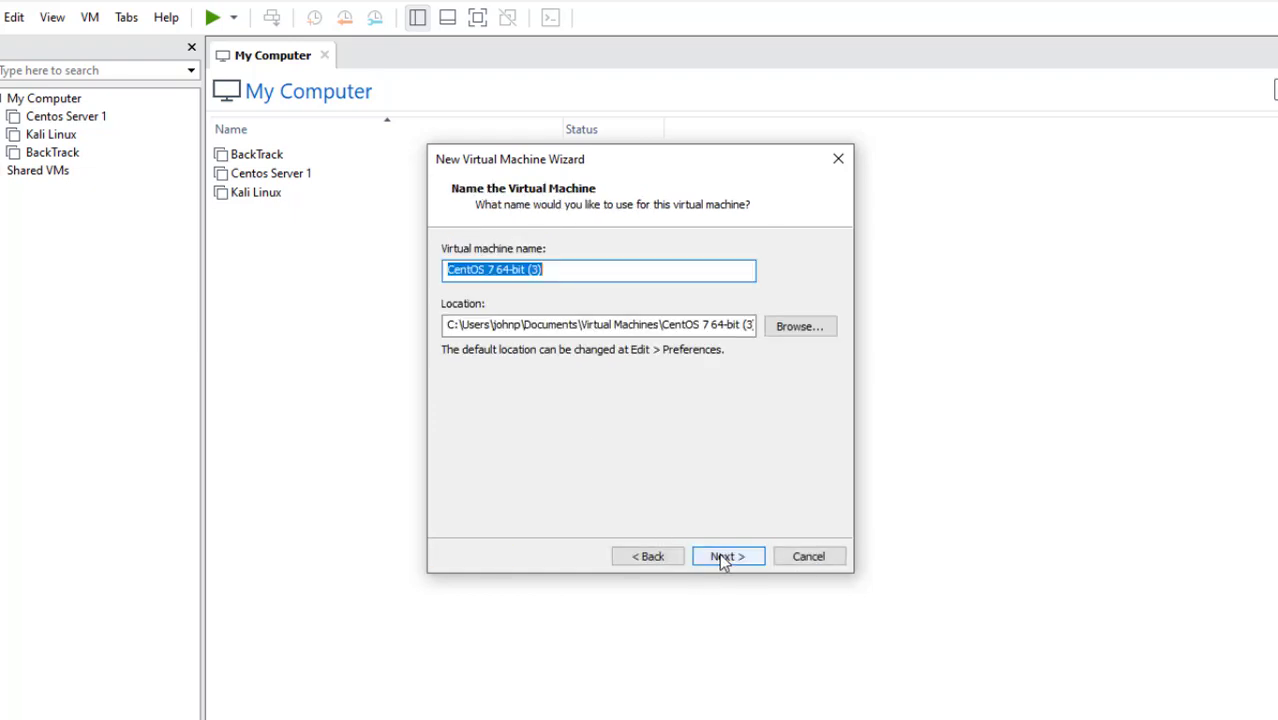
Name the new virtual machine 'CentOS Server 2'
click(565, 277)
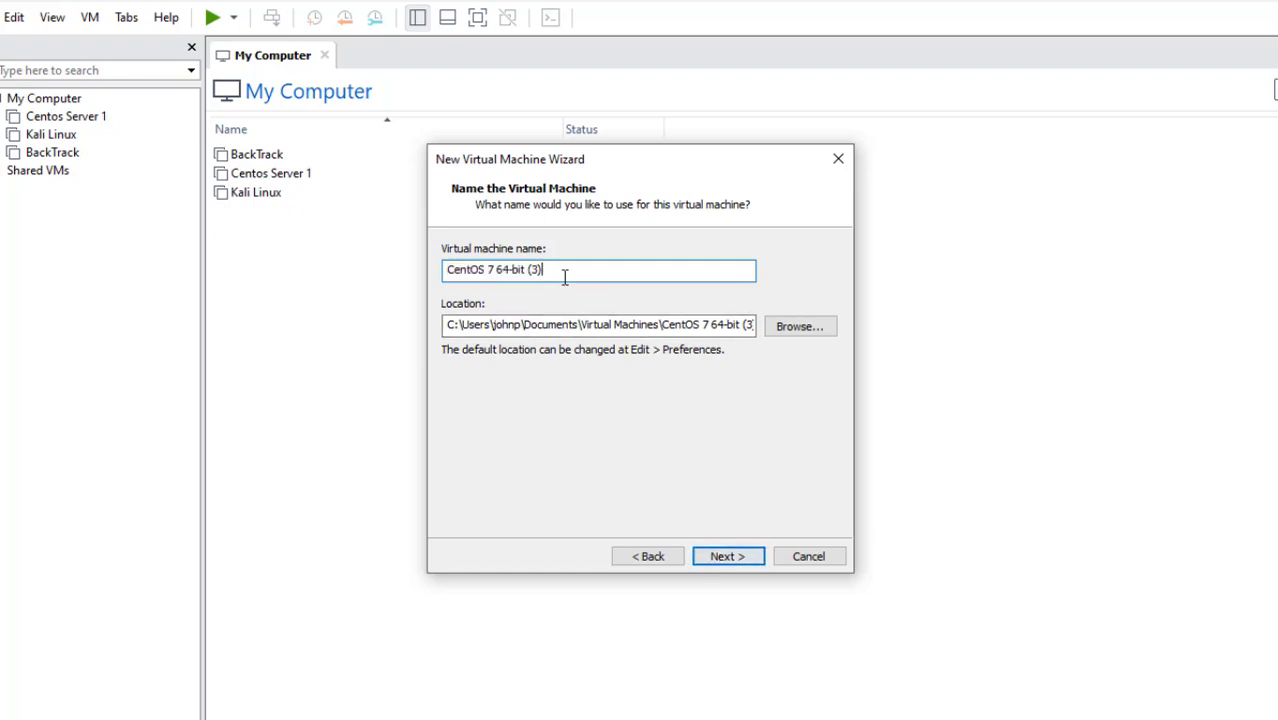
key(BackSpace)
key(BackSpace)
key(BackSpace)
key(BackSpace)
key(BackSpace)
key(BackSpace)
key(BackSpace)
key(BackSpace)
key(BackSpace)
key(BackSpace)
key(BackSpace)
key(BackSpace)
text(Server 2)
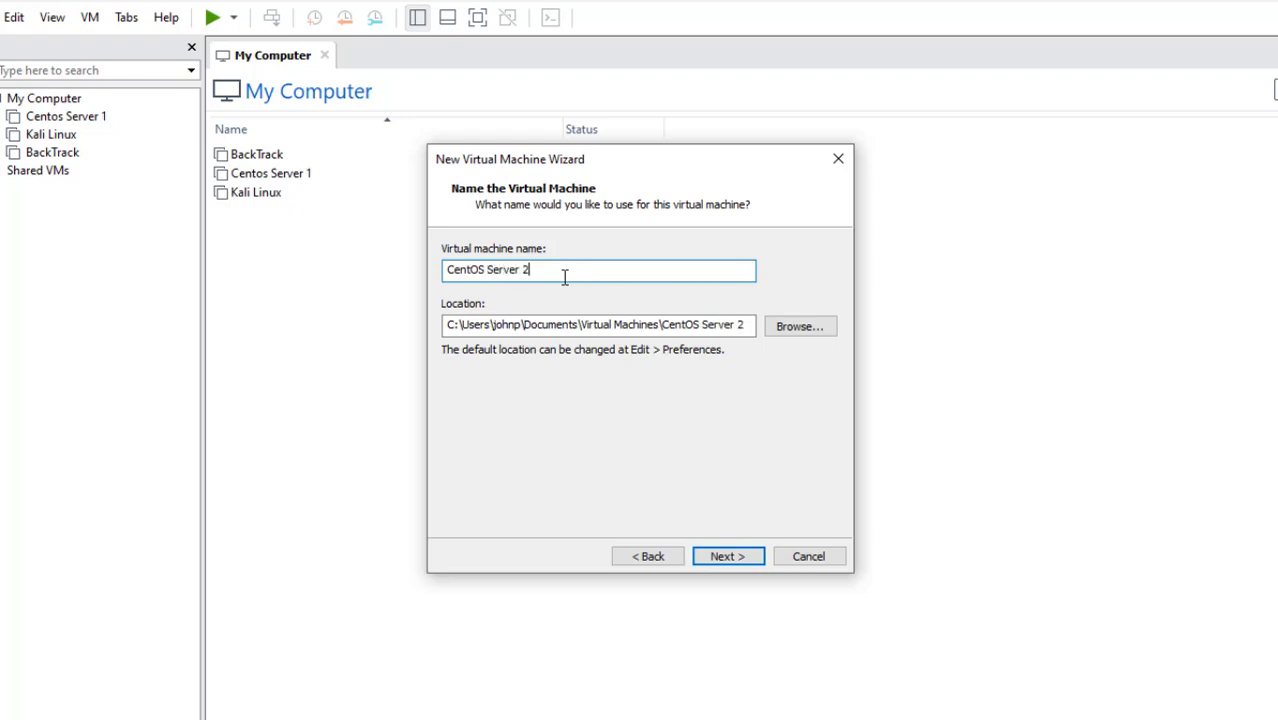
click(724, 557)
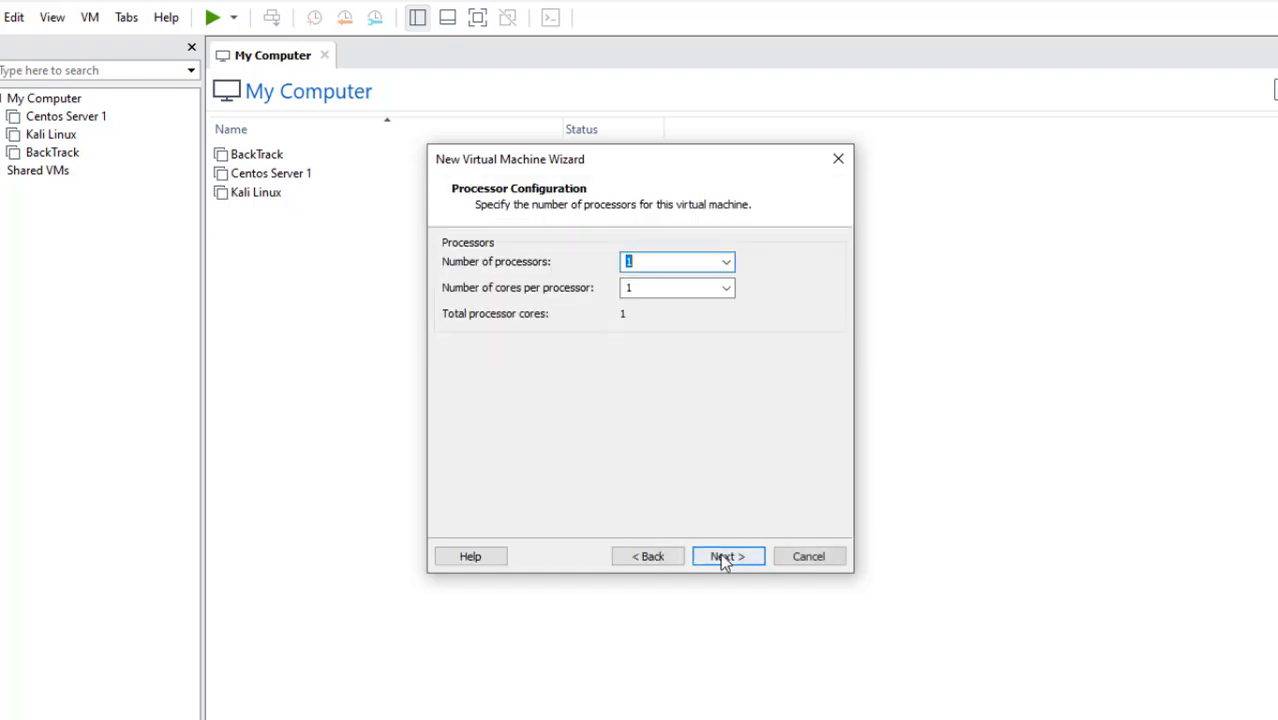
Keep one processor and raise the memory above 3 GB
click(724, 557)
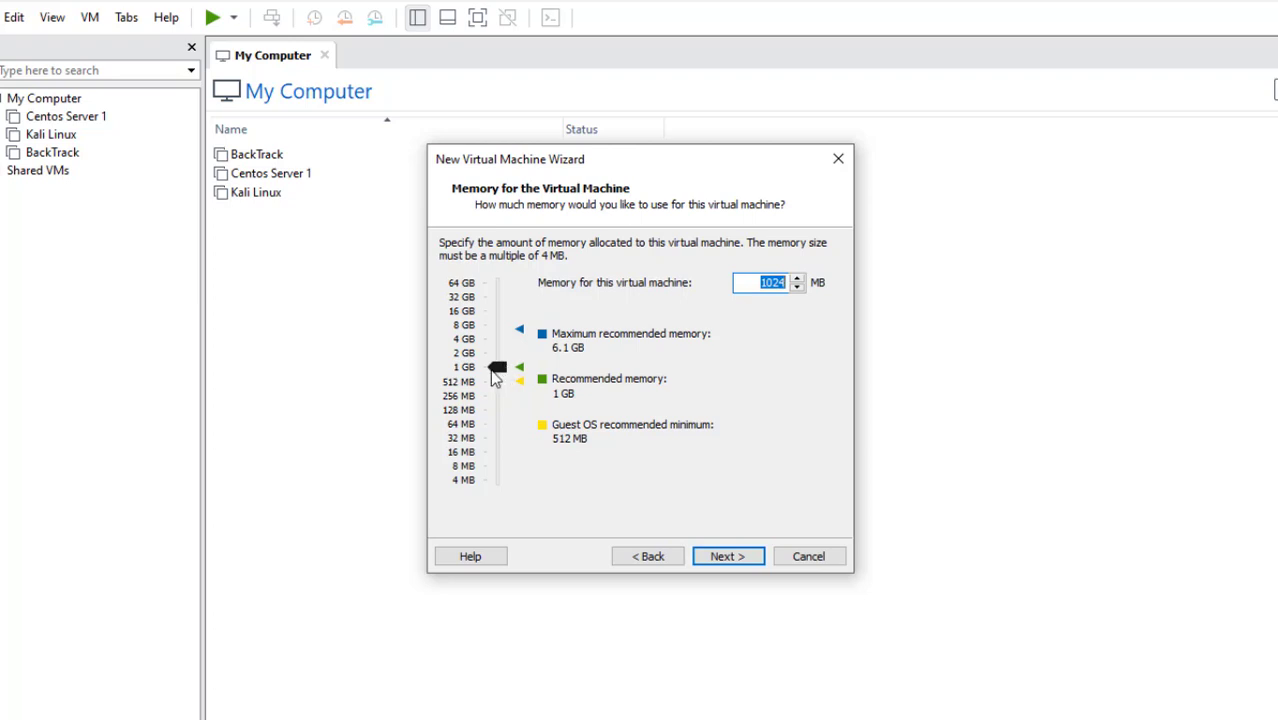
drag(498, 372, 498, 343)
click(742, 554)
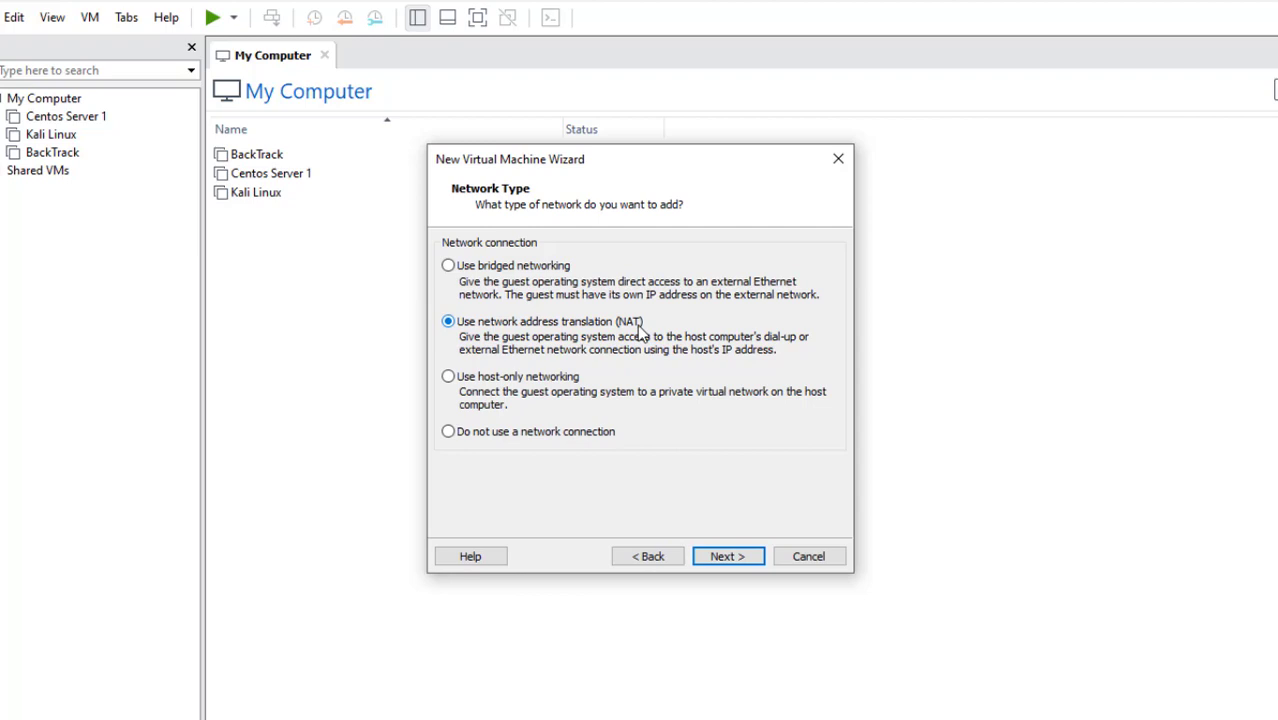
Accept NAT networking, the LSI Logic controller, SCSI disk type and a new virtual disk
click(727, 556)
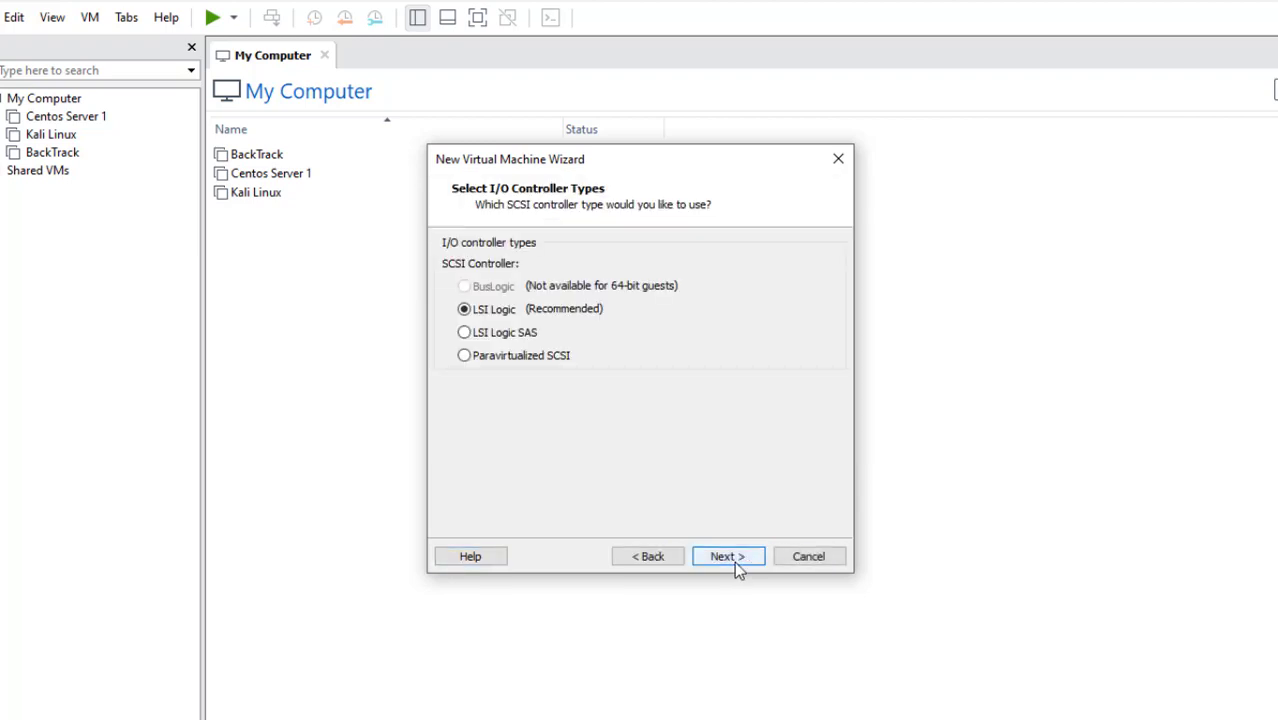
click(734, 561)
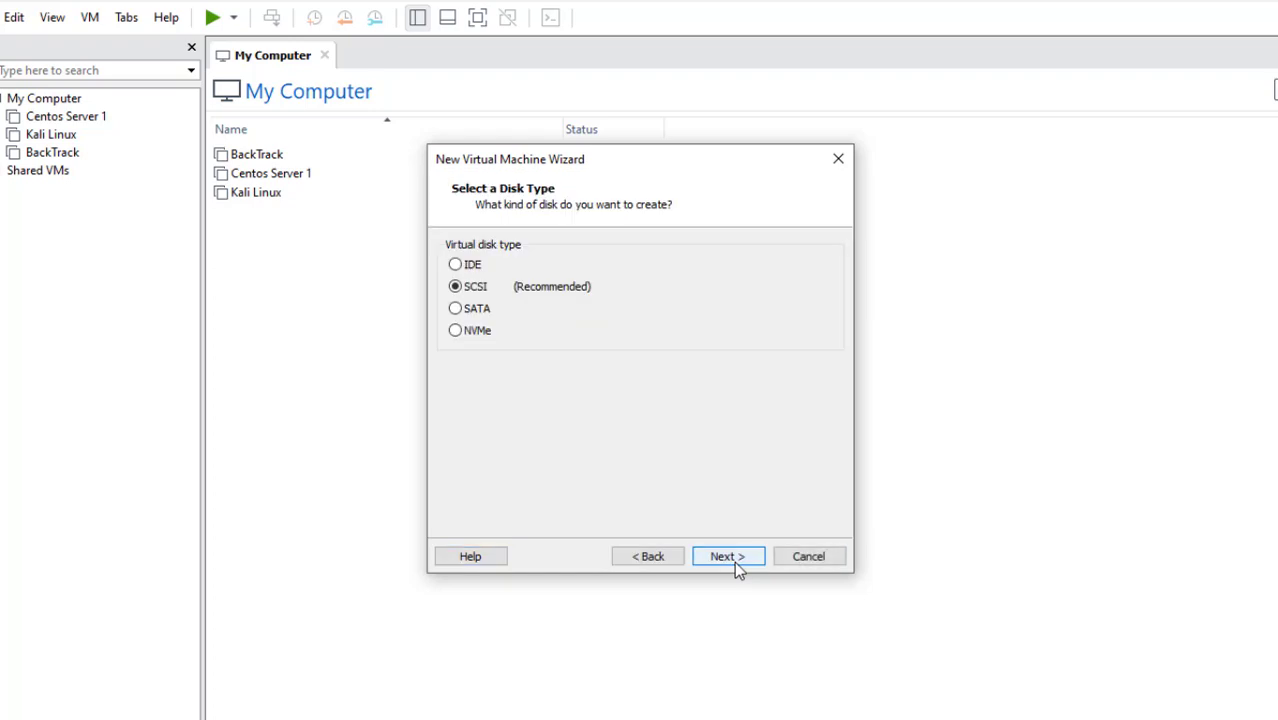
click(734, 561)
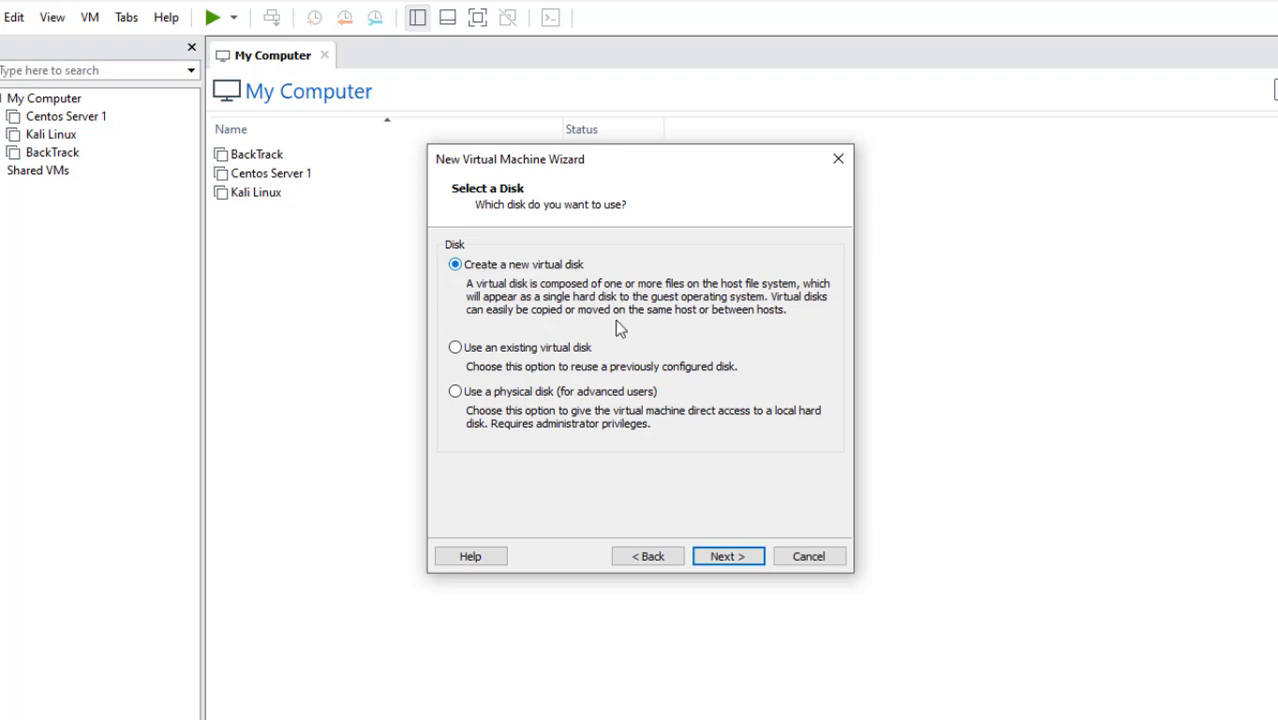
click(728, 556)
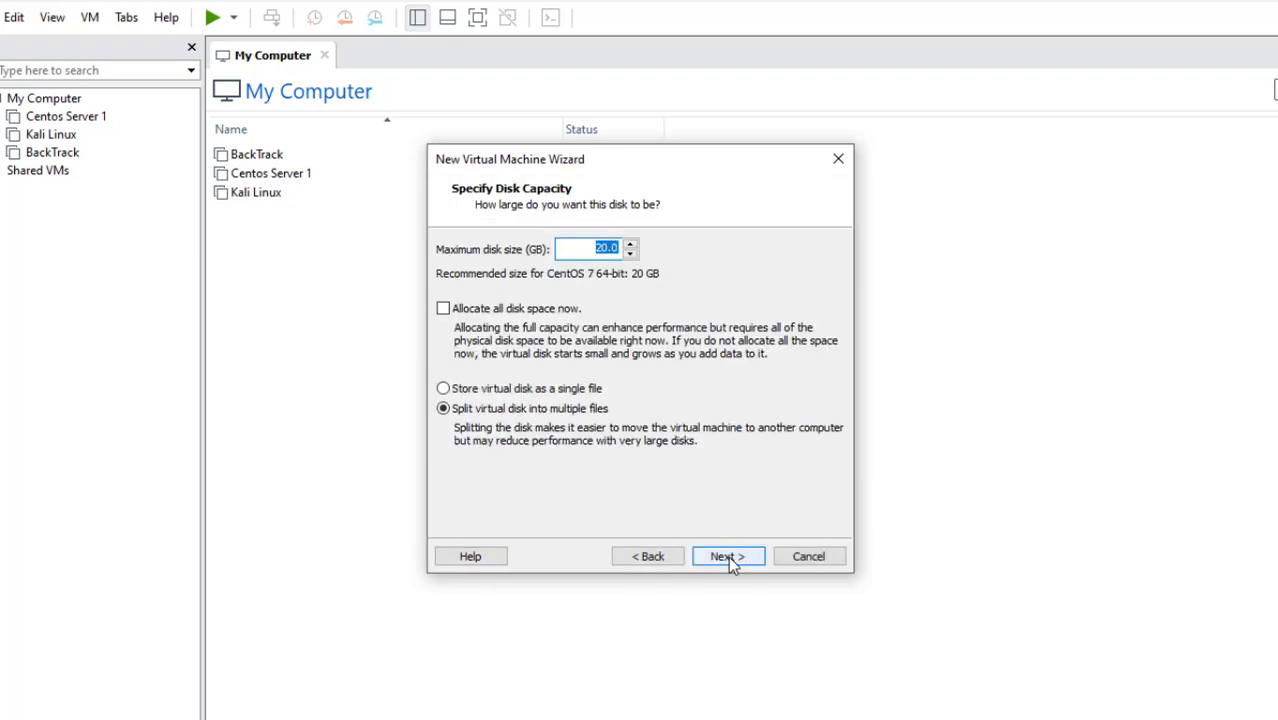
Store the virtual disk as a single file with a 10 GB maximum size
click(471, 389)
click(497, 409)
click(506, 391)
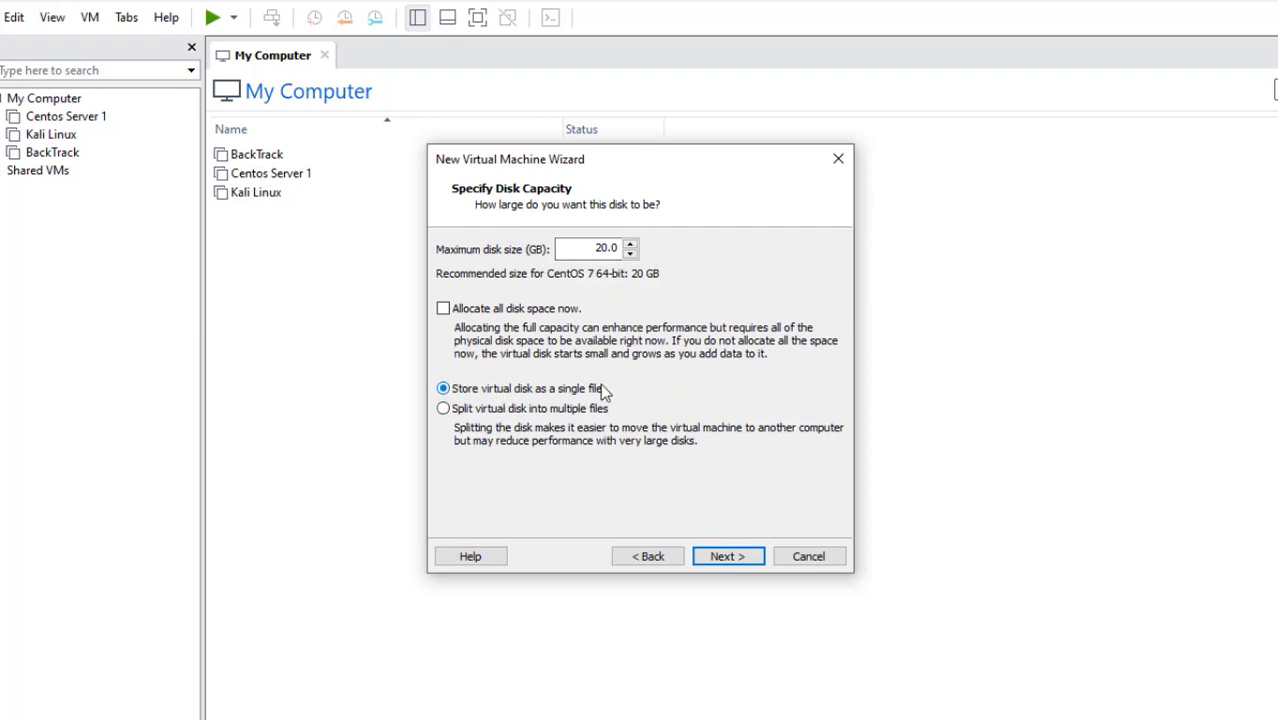
click(609, 248)
key(BackSpace)
text(1)
click(727, 555)
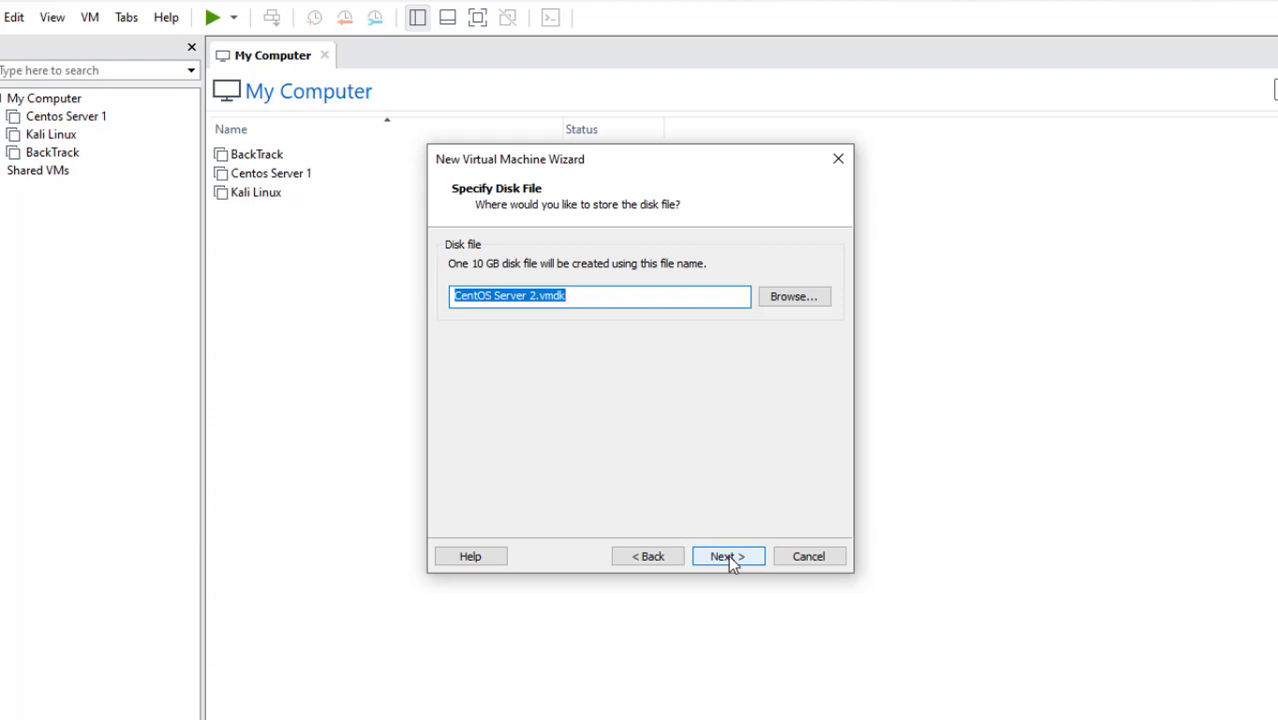
Browse for the disk file location and open F:\Virtual Machines
click(791, 297)
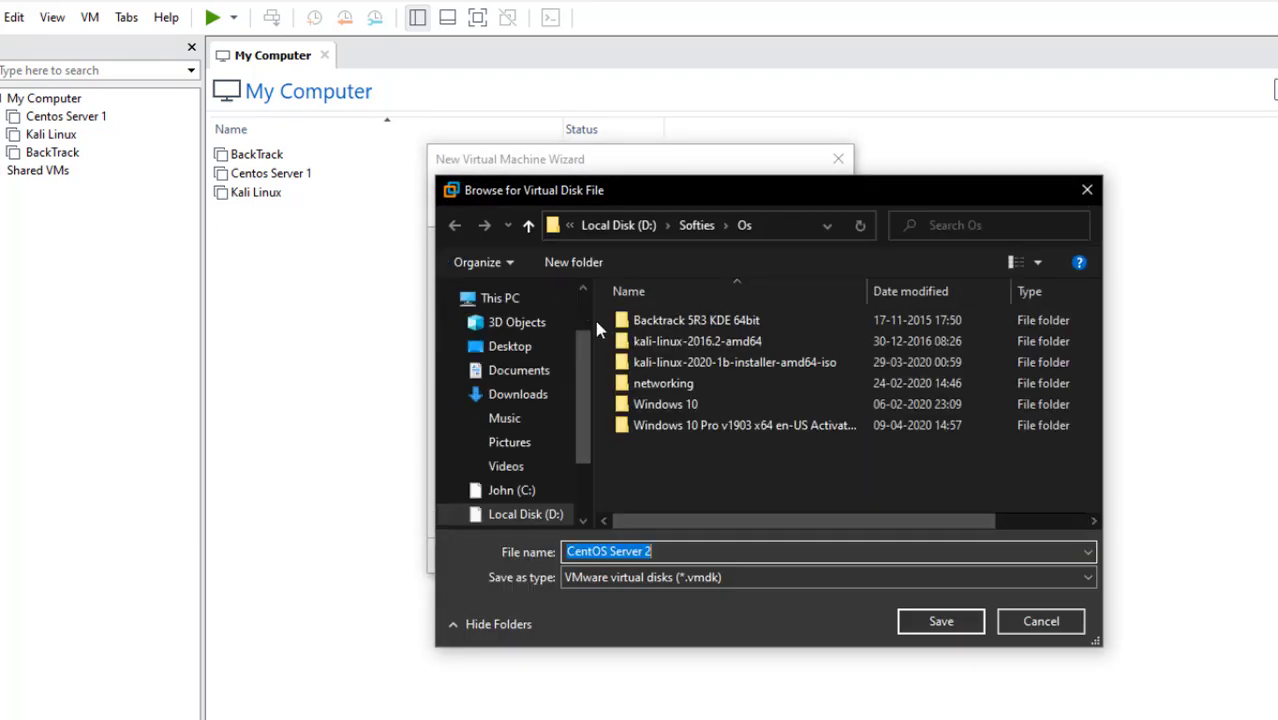
scroll(580, 441, down, 1)
click(540, 482)
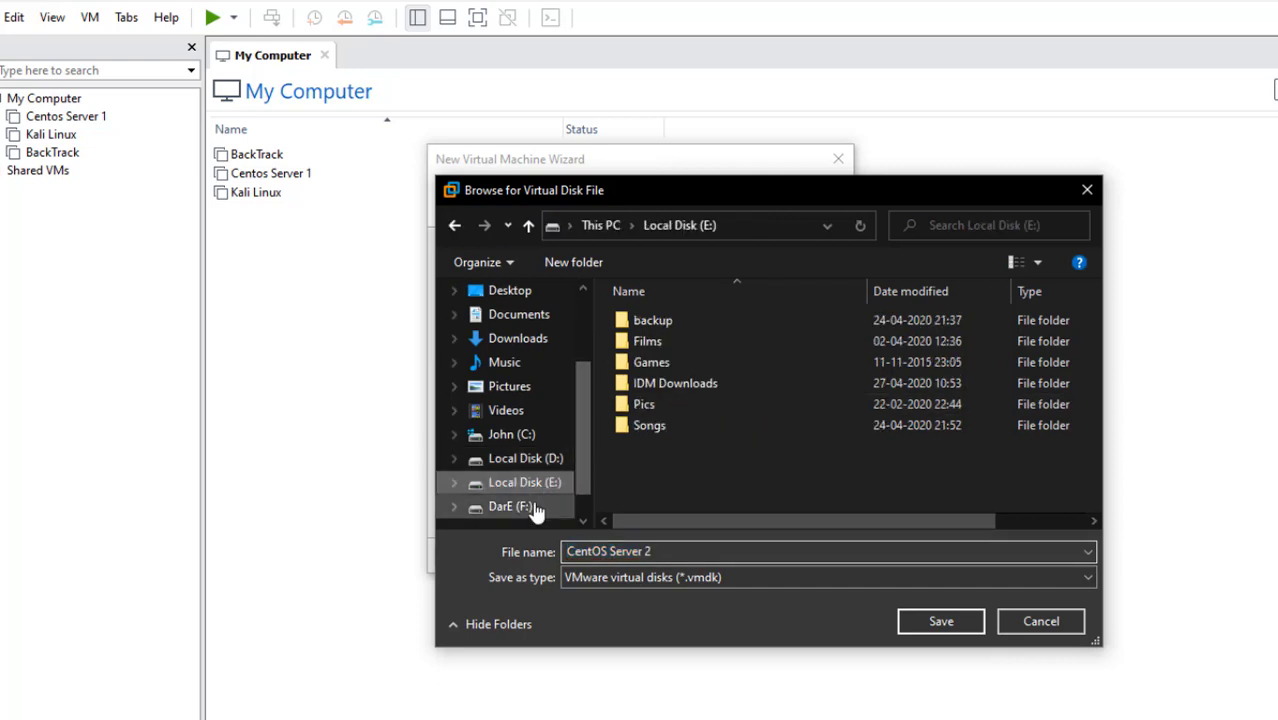
click(520, 506)
click(660, 425)
double_click(660, 425)
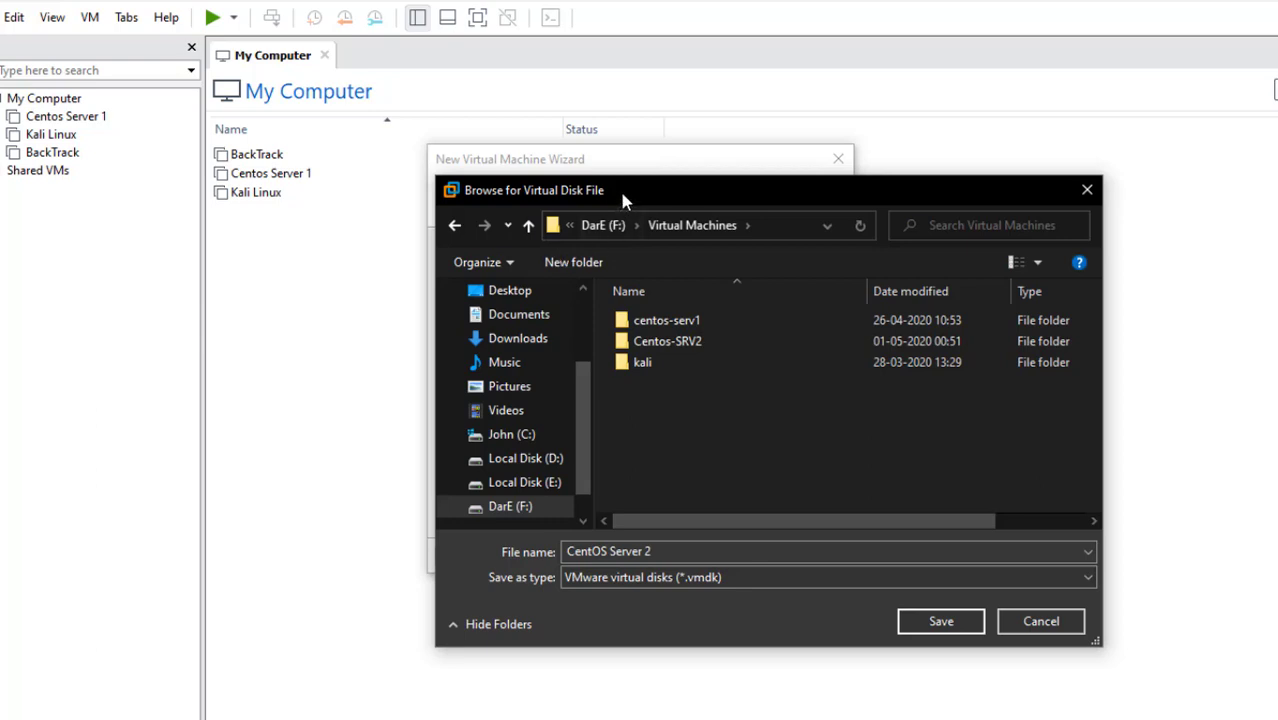
drag(625, 198, 657, 221)
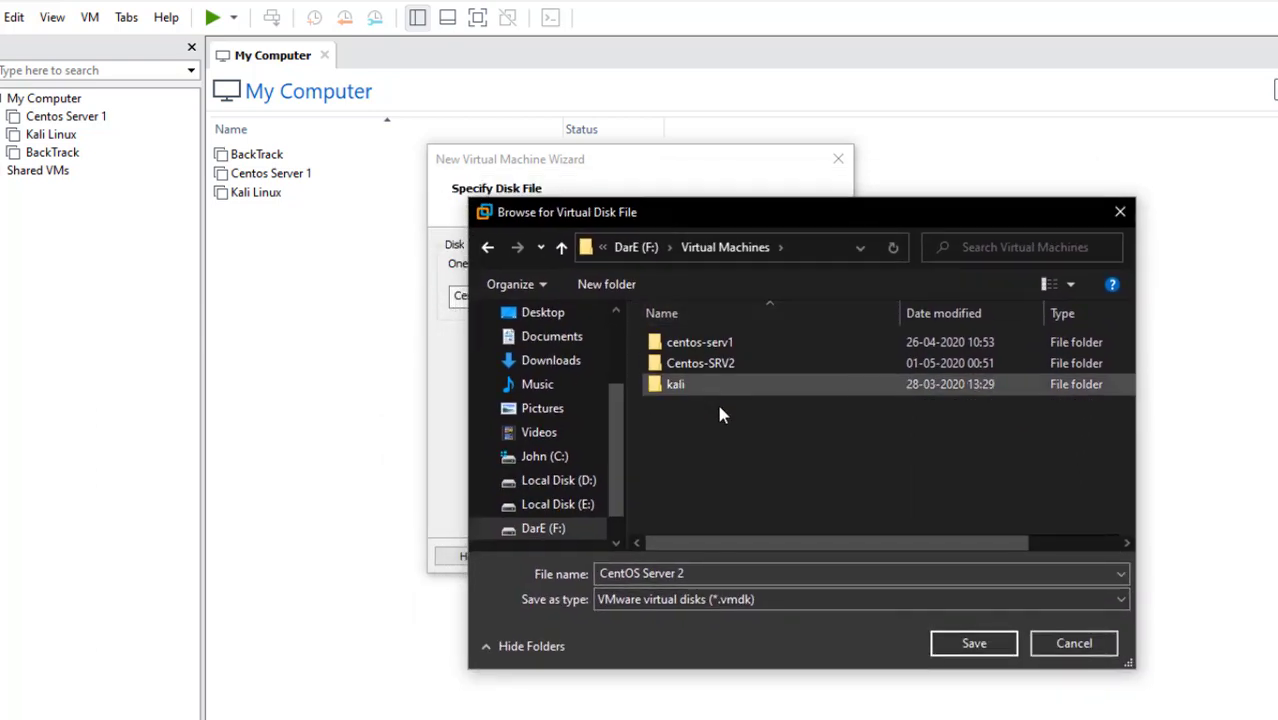
Create a 'Centos Server 2' folder there, save the disk file in it, and reach the summary
click(623, 288)
text(S)
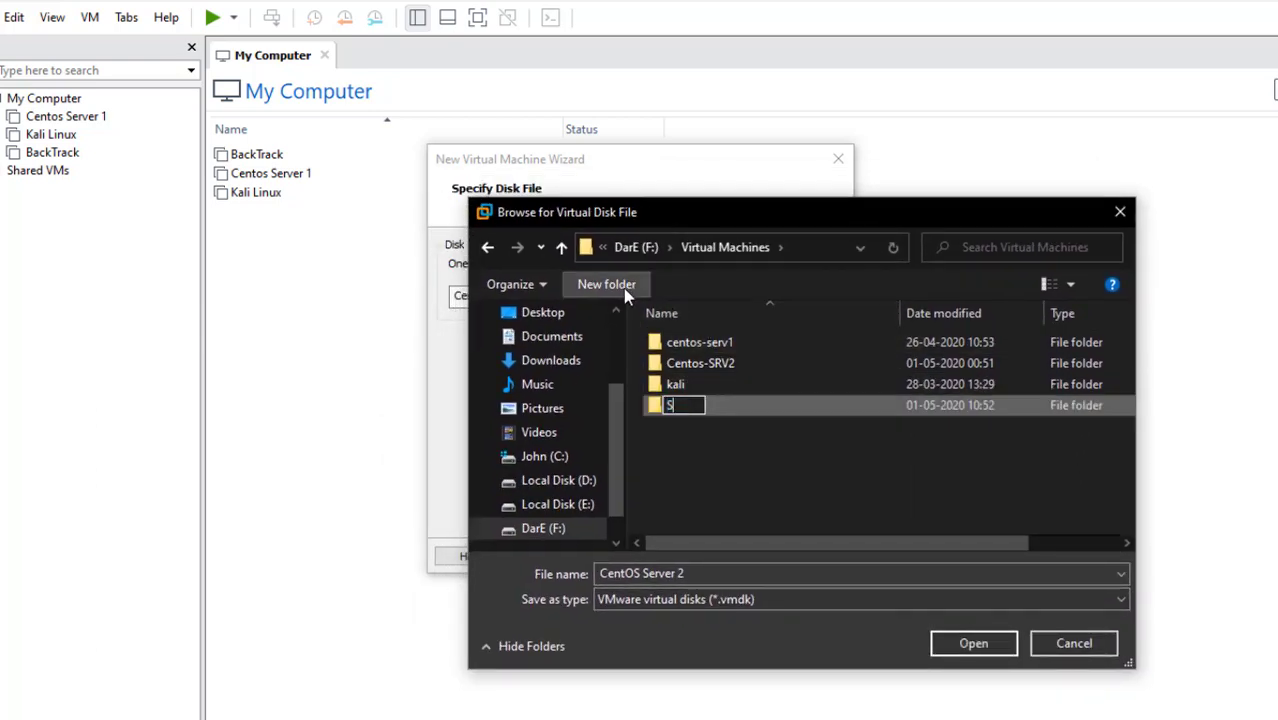
text(entos Server 2)
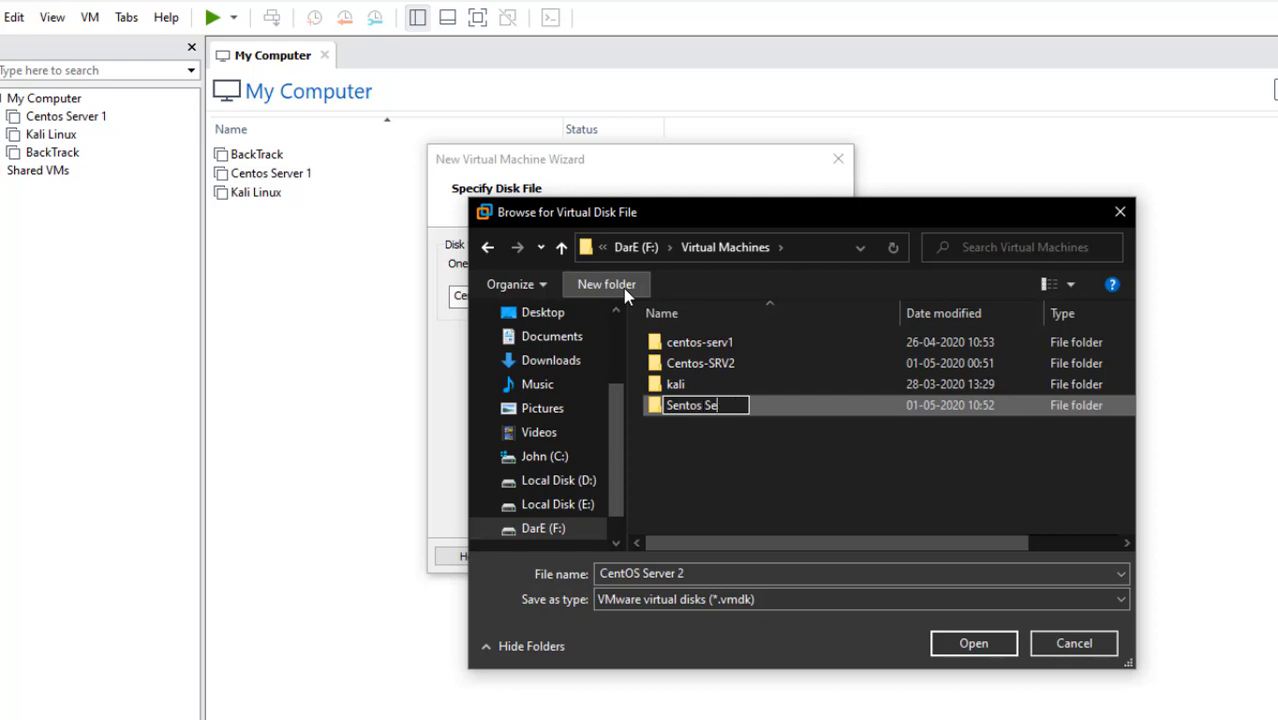
click(671, 405)
key(BackSpace)
text(C)
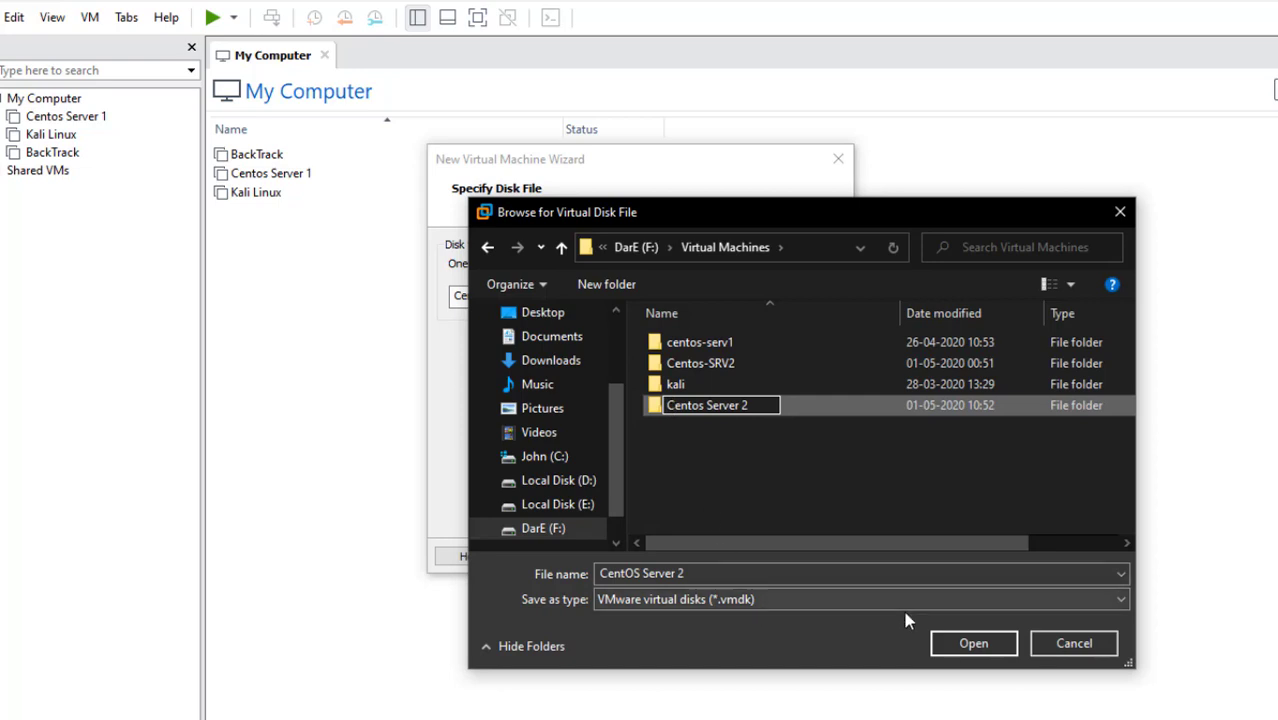
click(947, 645)
click(984, 643)
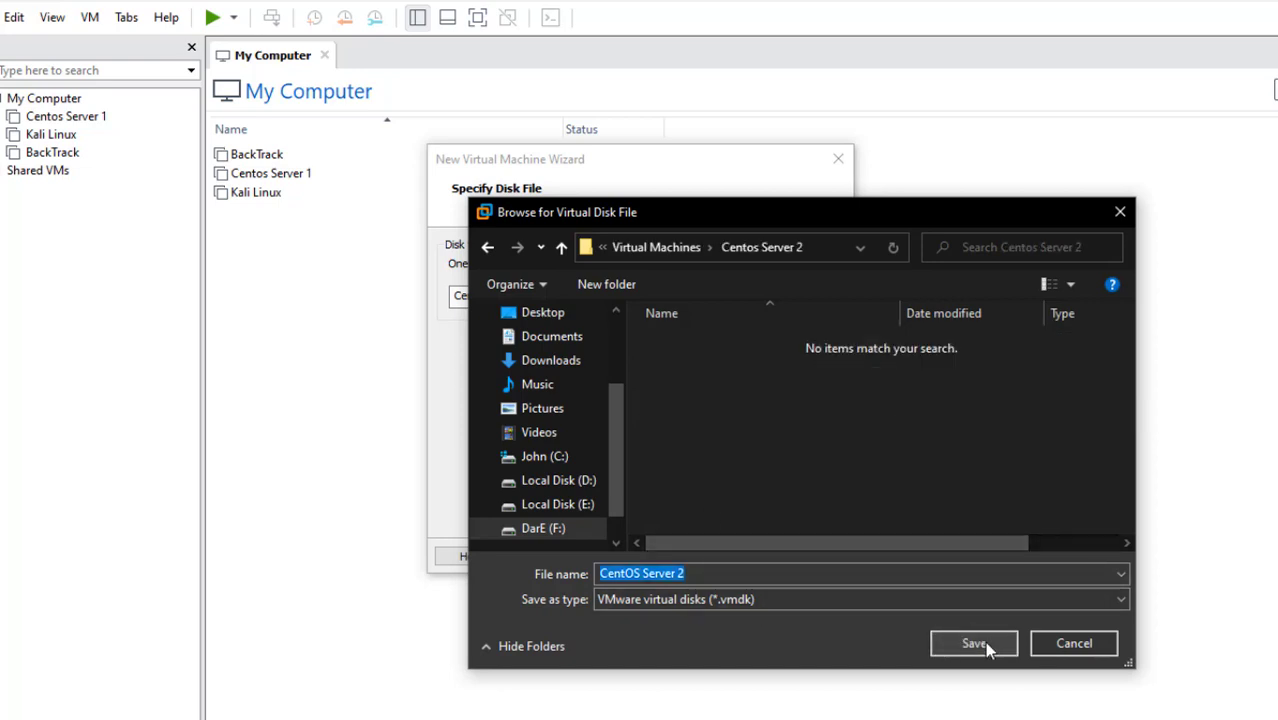
click(984, 641)
click(720, 555)
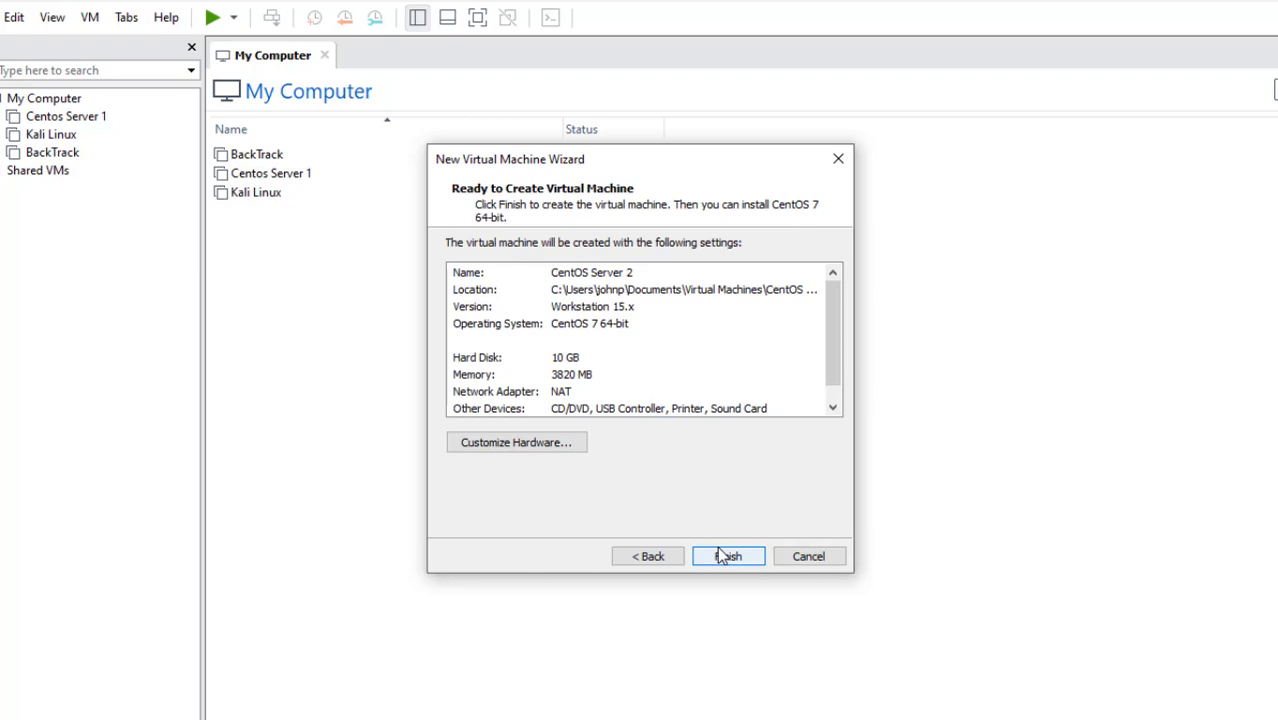
Create the CentOS Server 2 machine and open its CD/DVD (IDE) drive settings
click(722, 556)
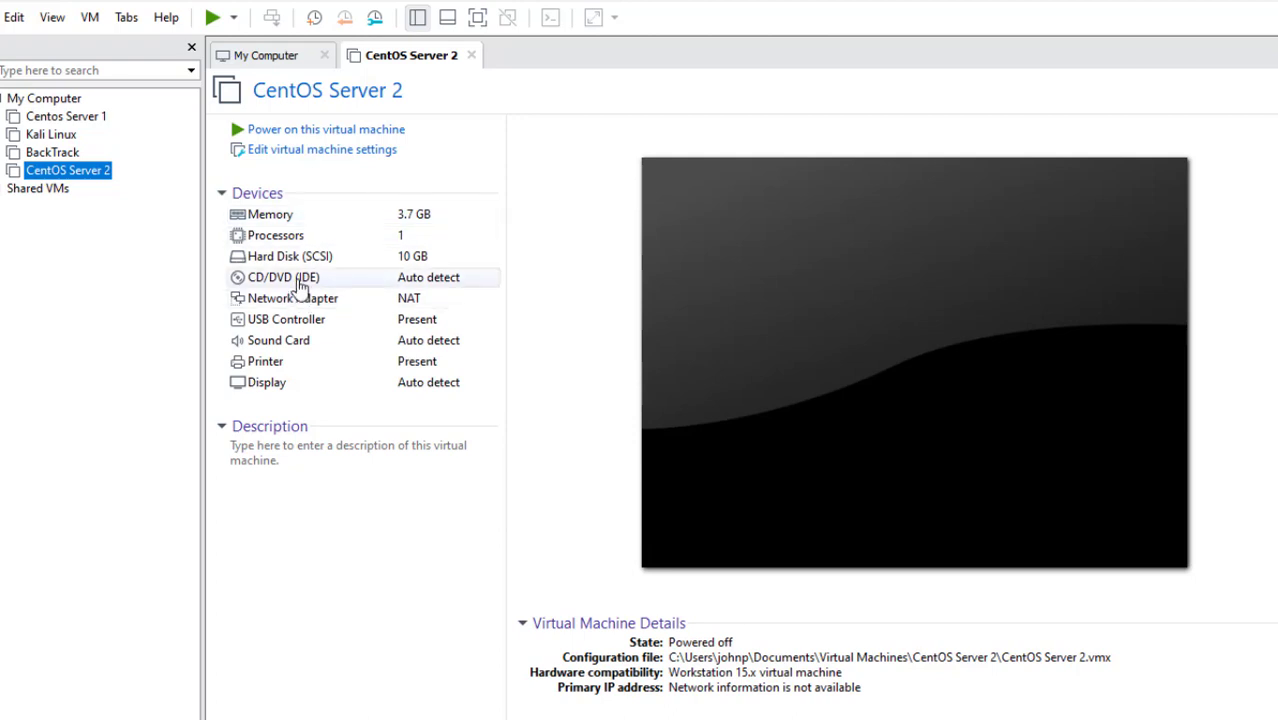
click(301, 286)
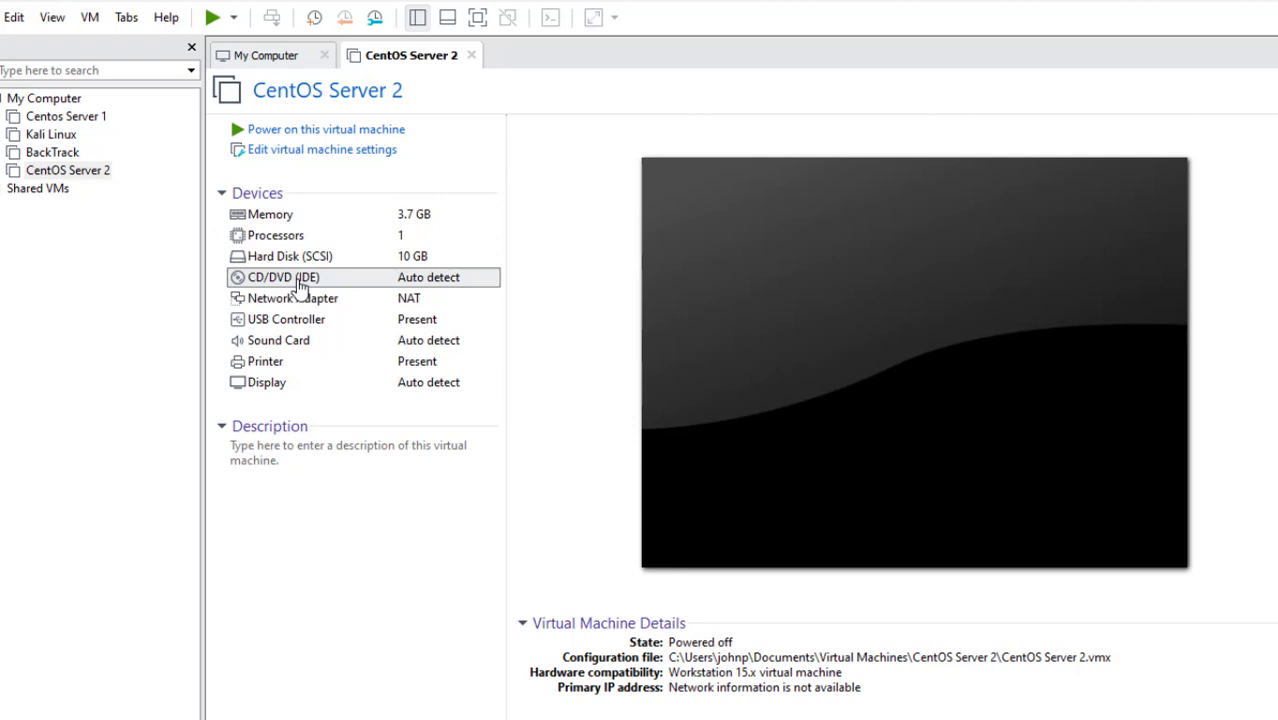
double_click(301, 286)
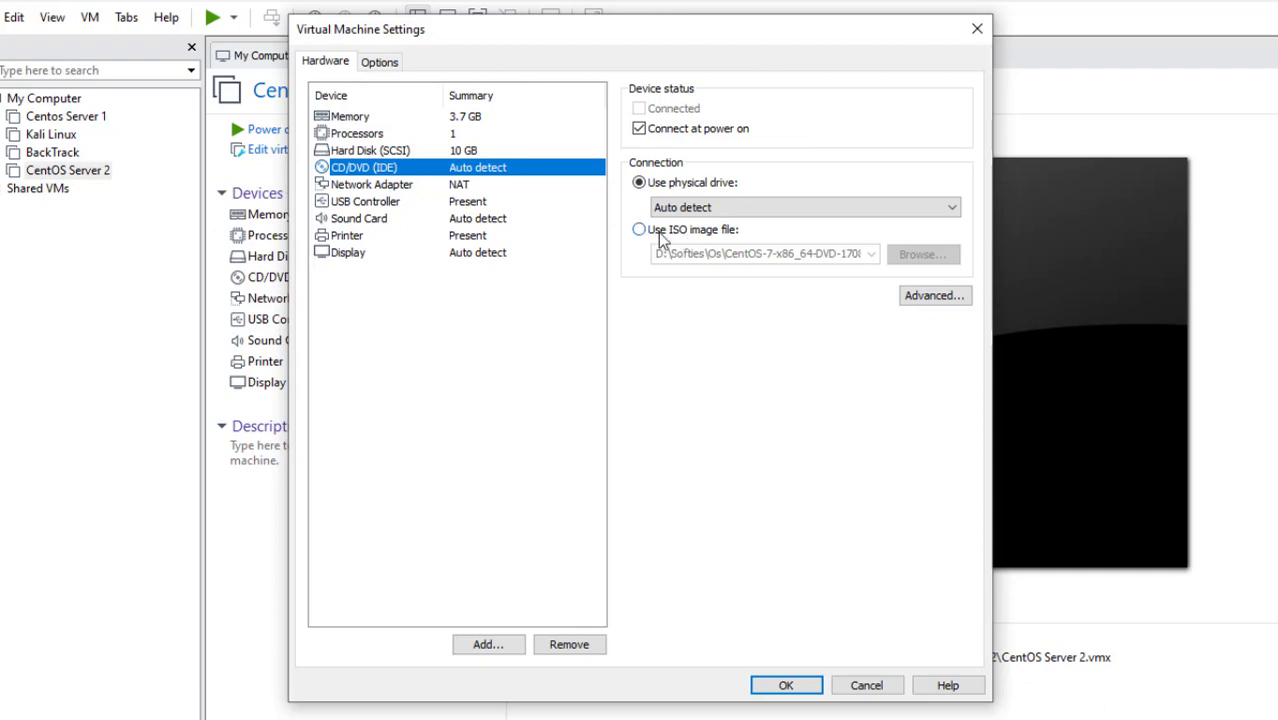
Point the virtual CD/DVD drive at the CentOS-7-x86_64-DVD-1708 ISO in D:\Softies\Os and apply
click(655, 236)
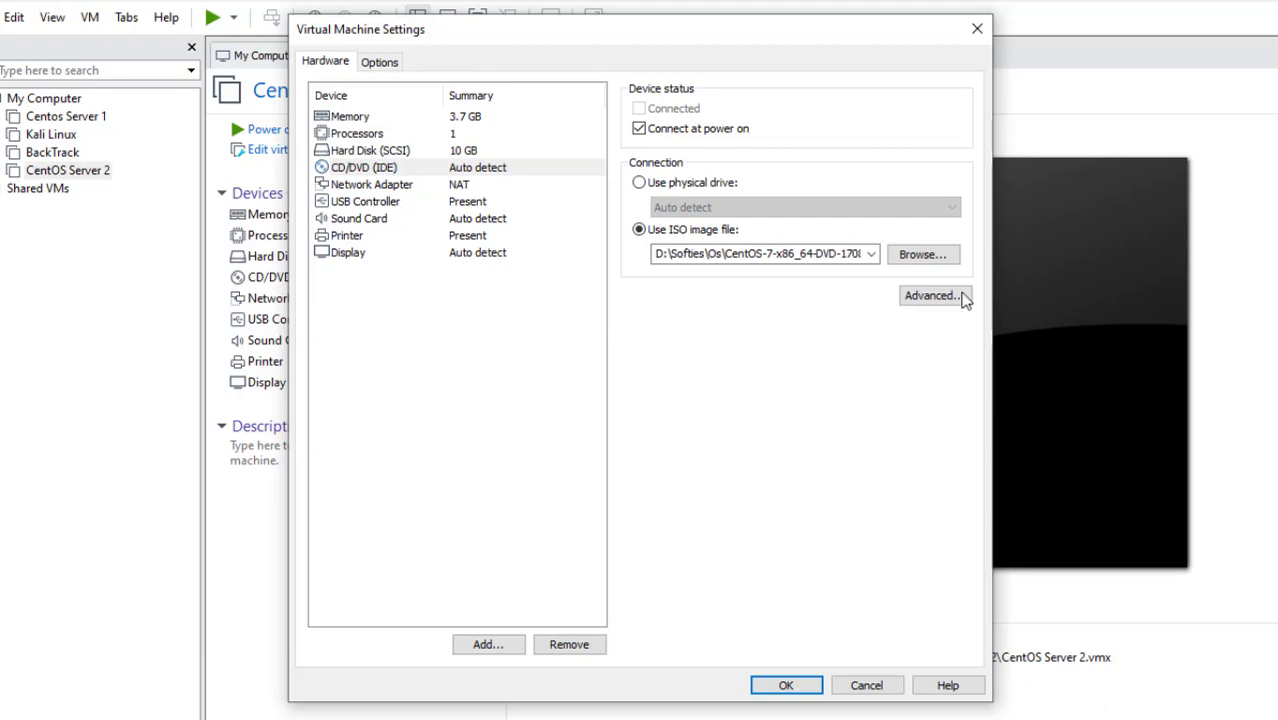
click(922, 256)
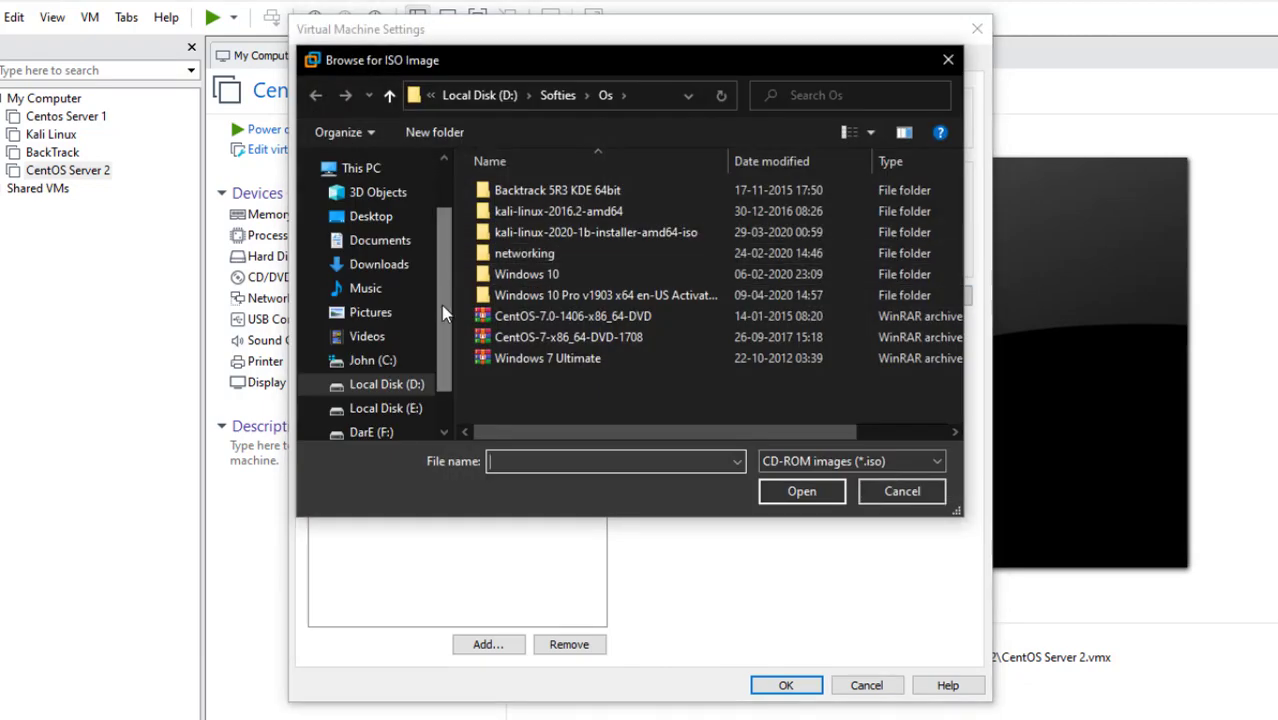
click(679, 338)
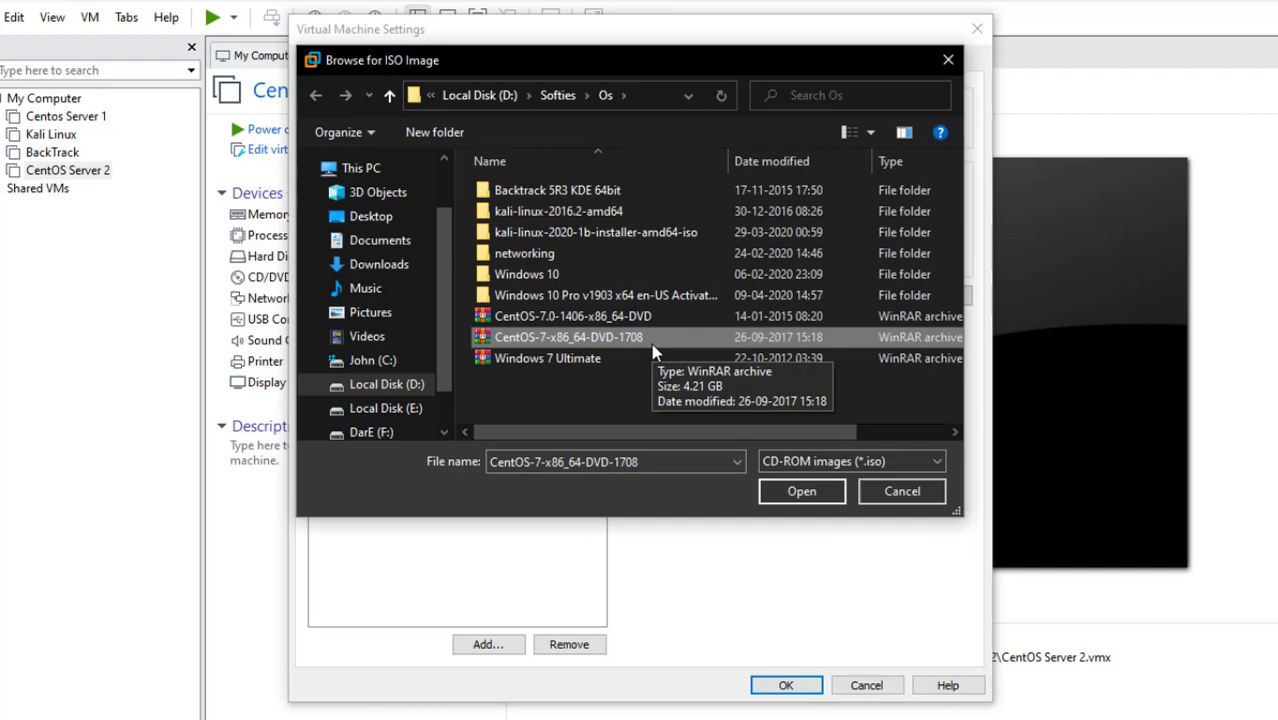
click(899, 492)
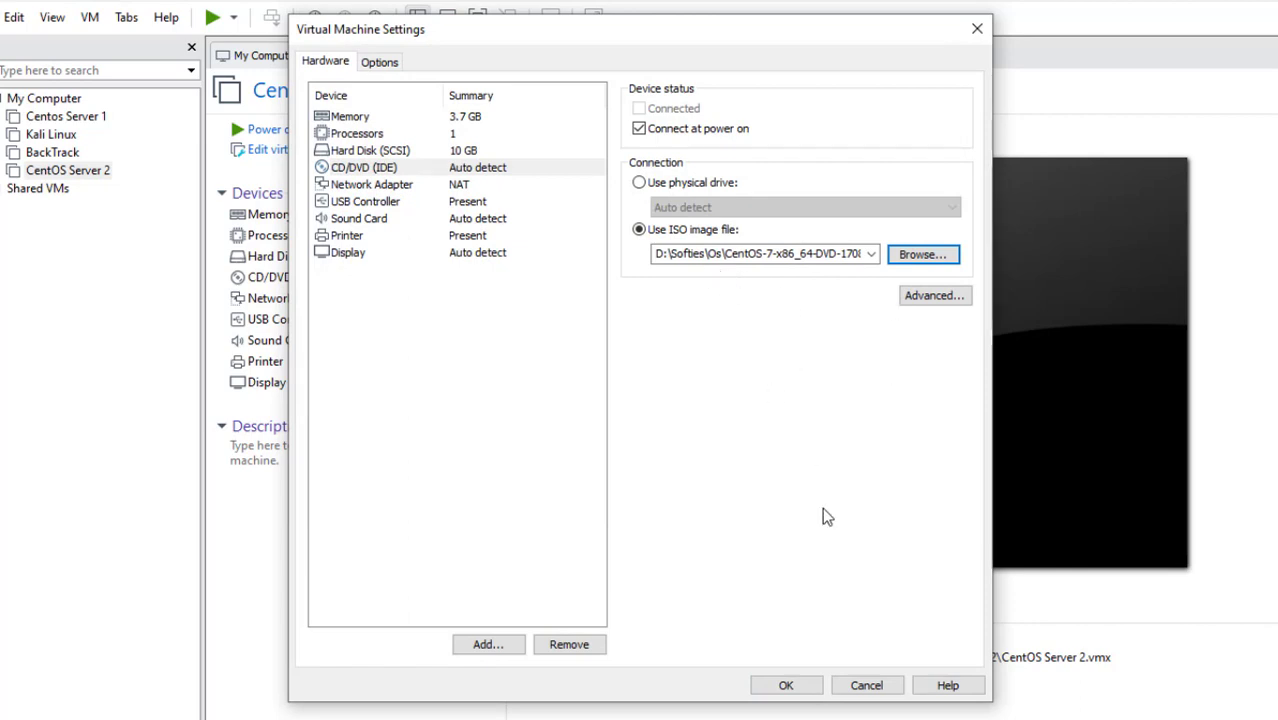
click(794, 689)
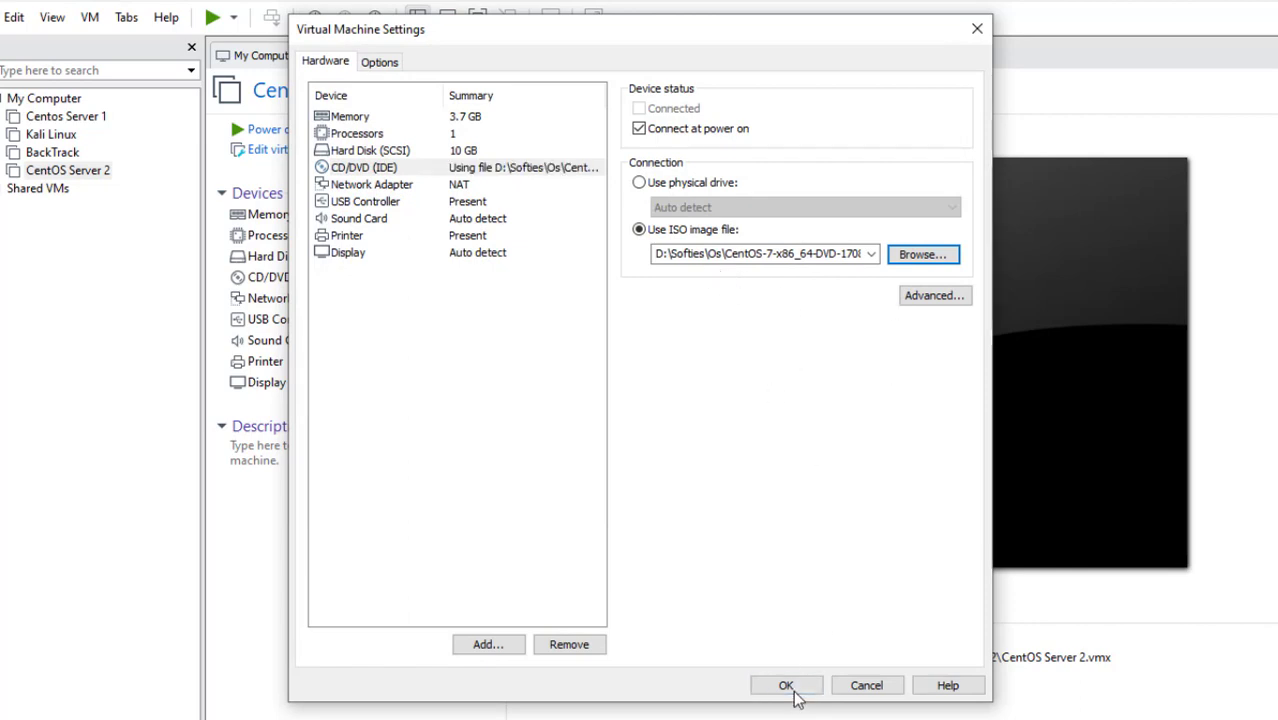
click(451, 552)
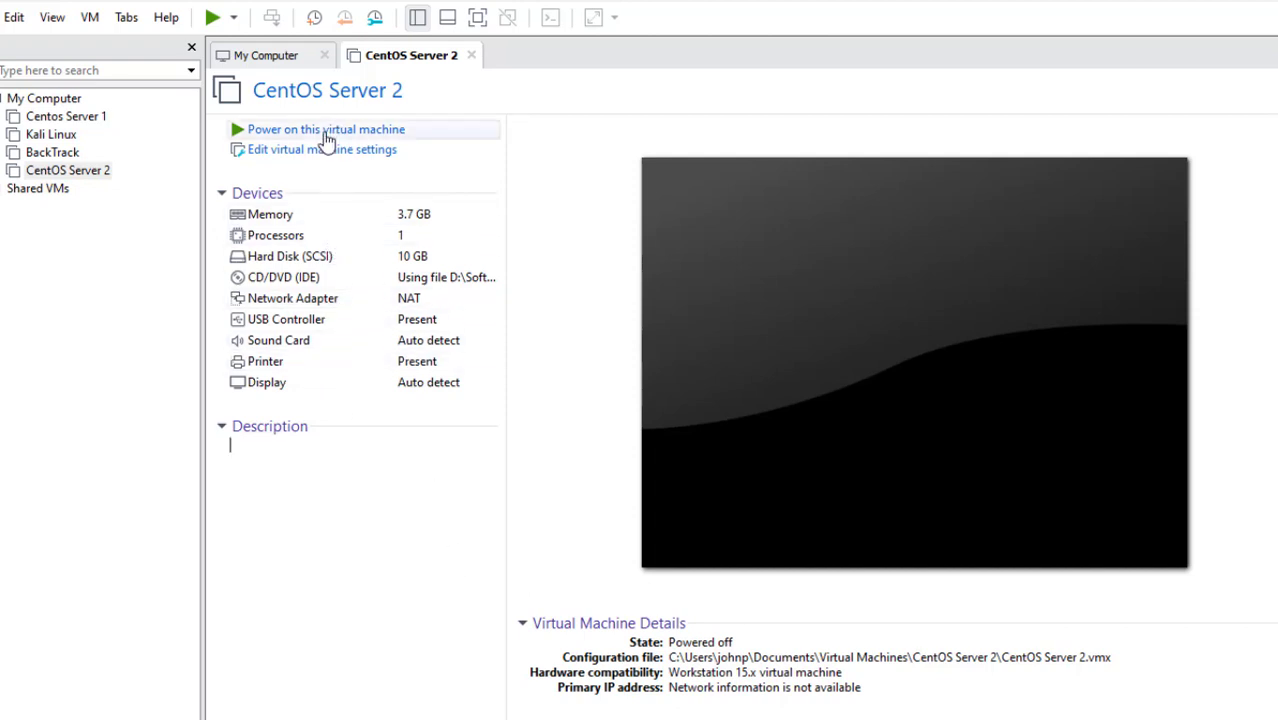
Power on CentOS Server 2 in full screen and boot the 'Install CentOS 7' menu entry
click(326, 130)
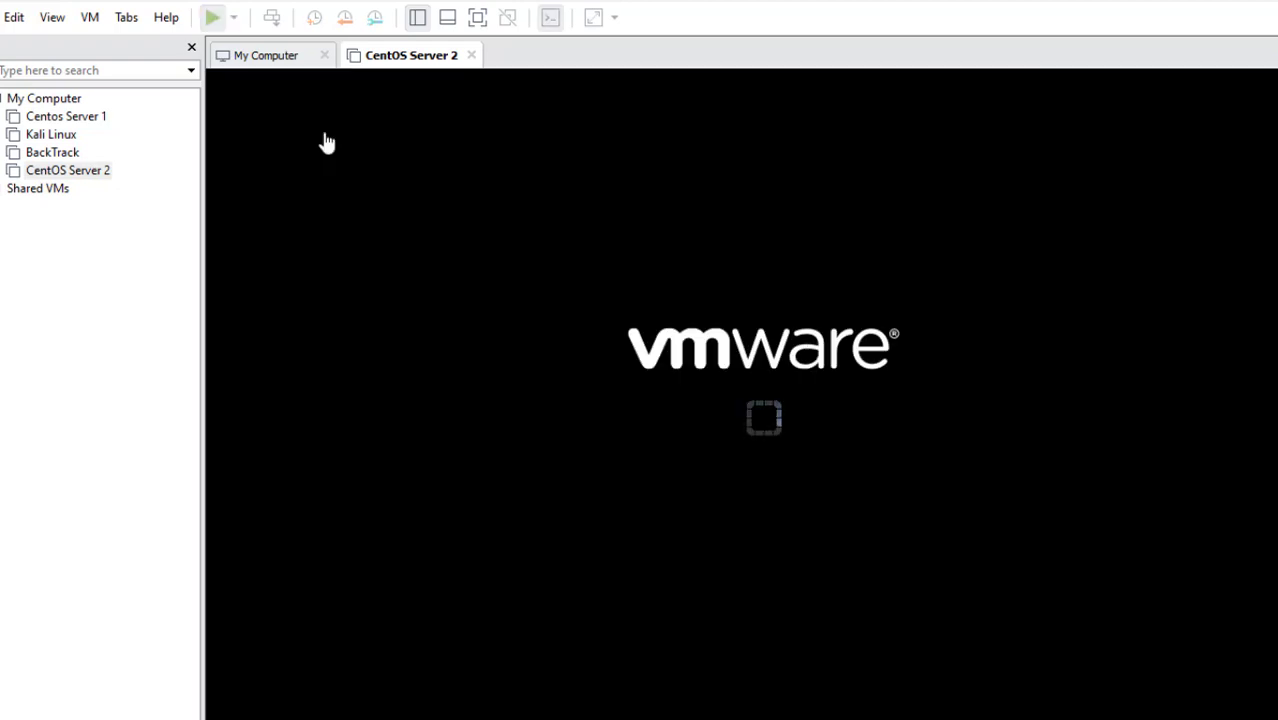
click(478, 20)
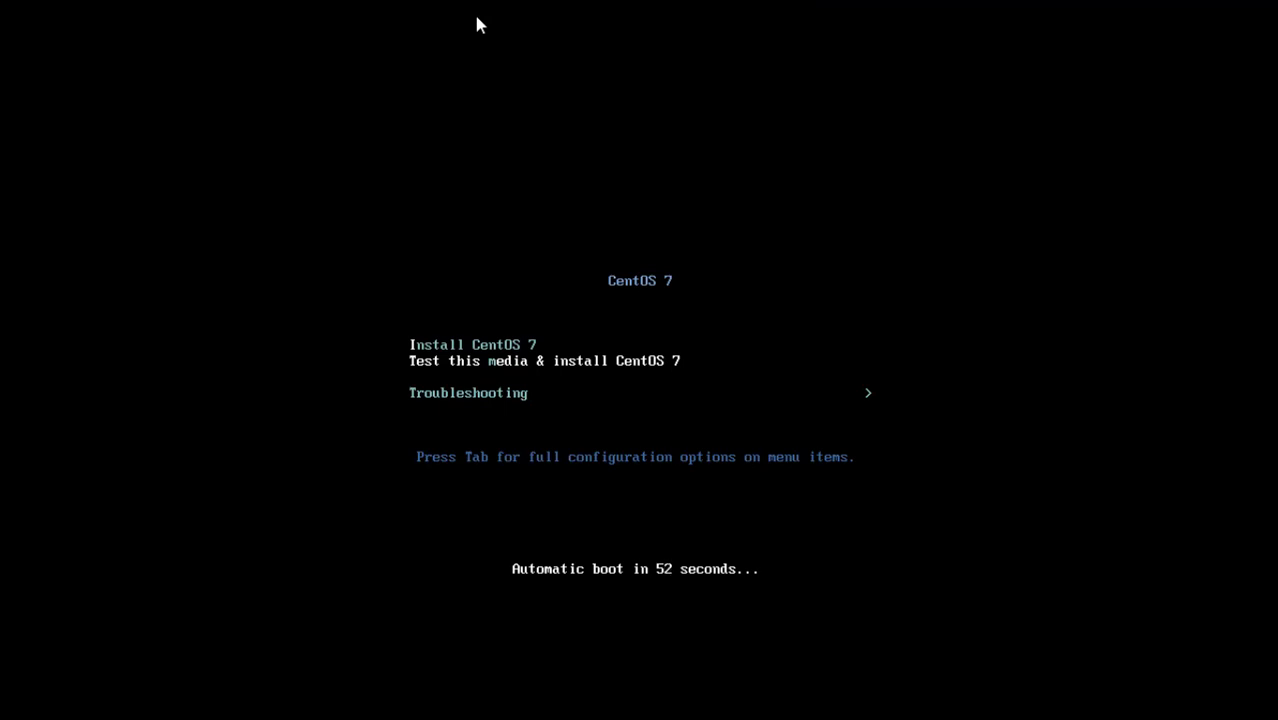
key(Up)
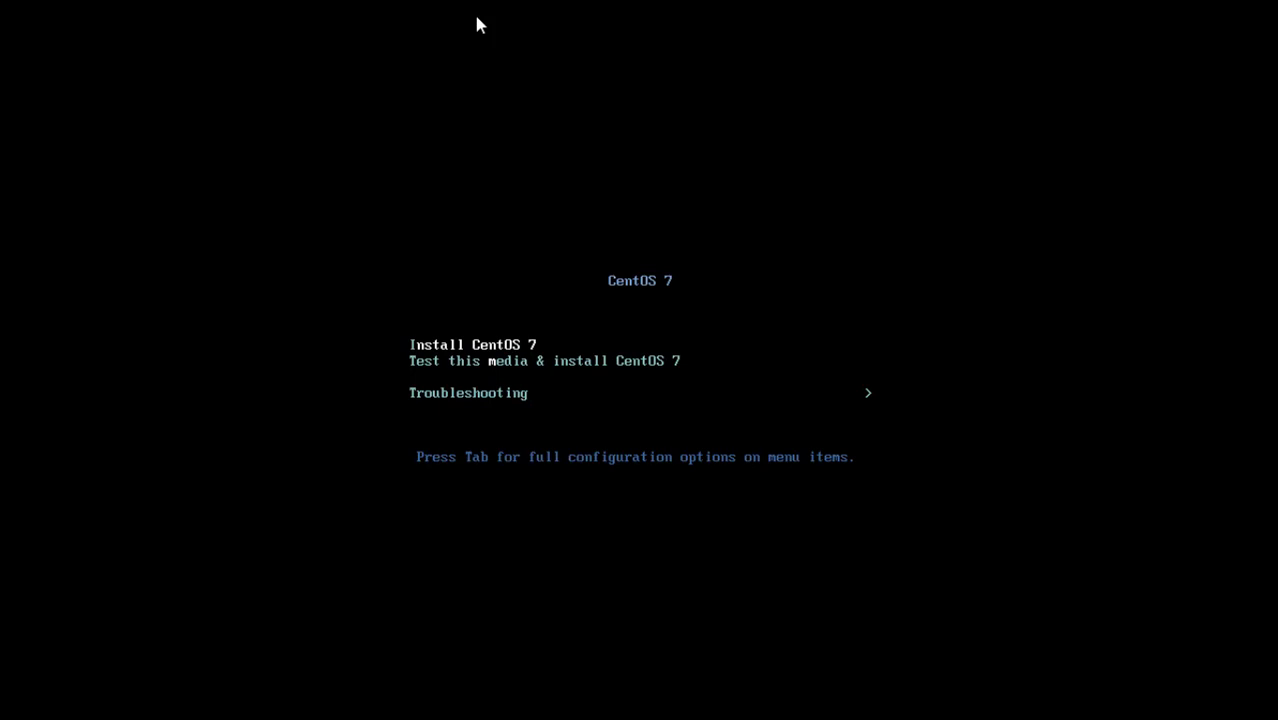
key(Down)
key(Up)
key(Return)
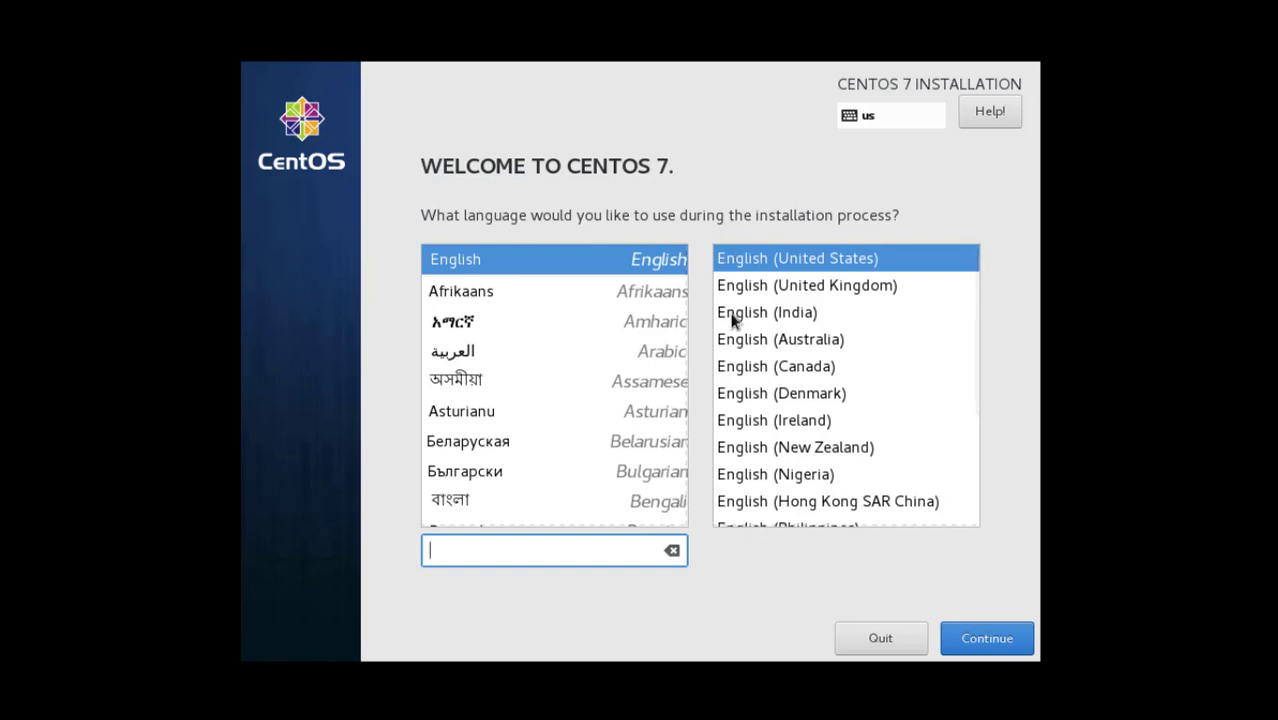
Choose English (India) as the installer language, then go to Software Selection
click(760, 322)
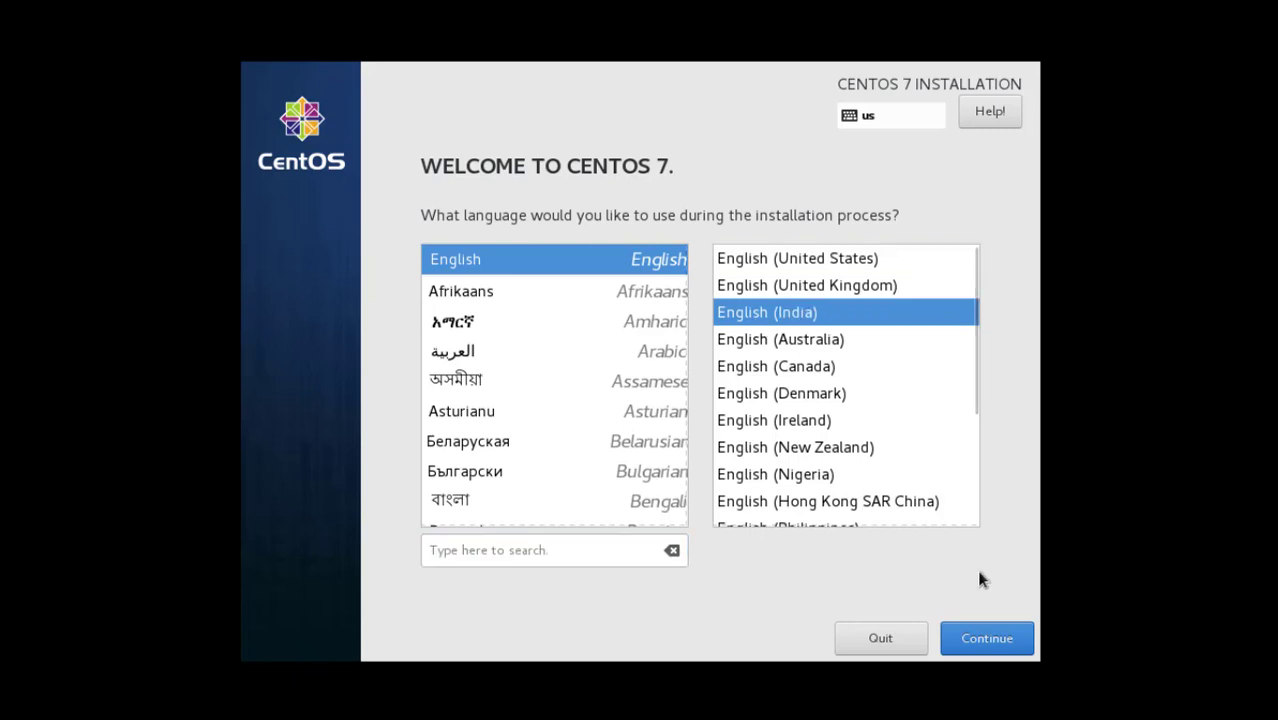
click(973, 641)
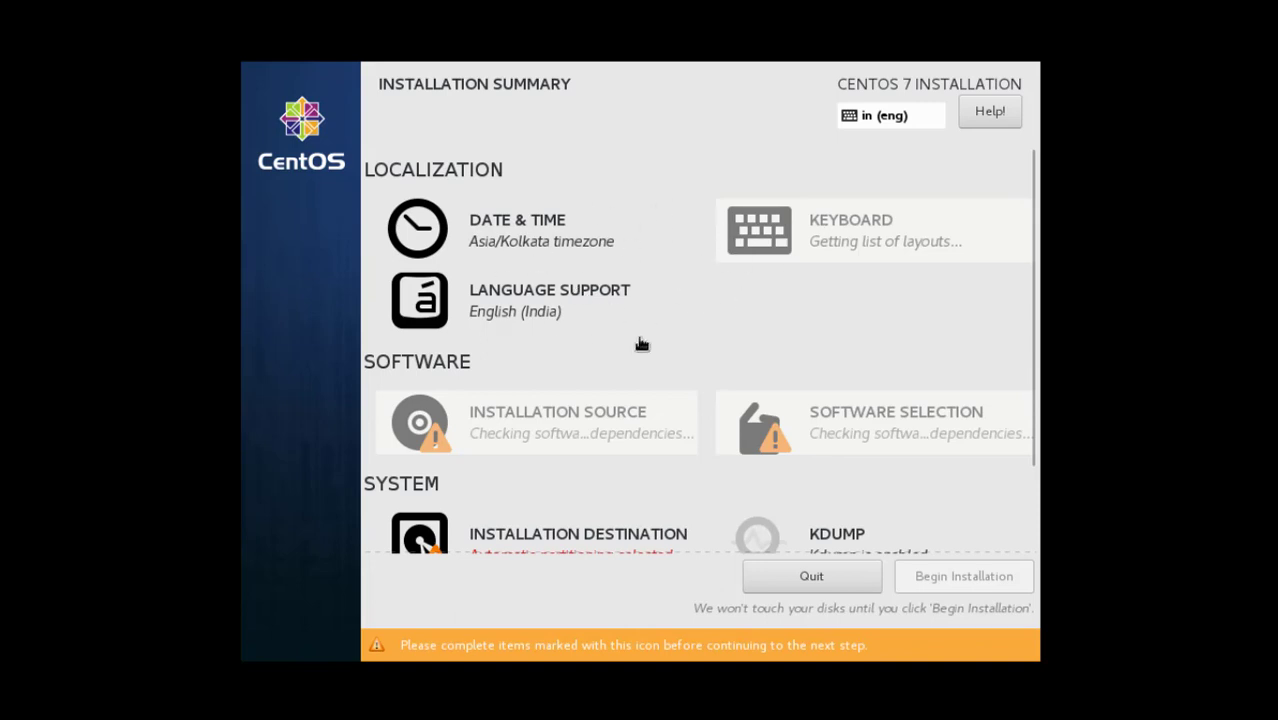
scroll(818, 333, down, 2)
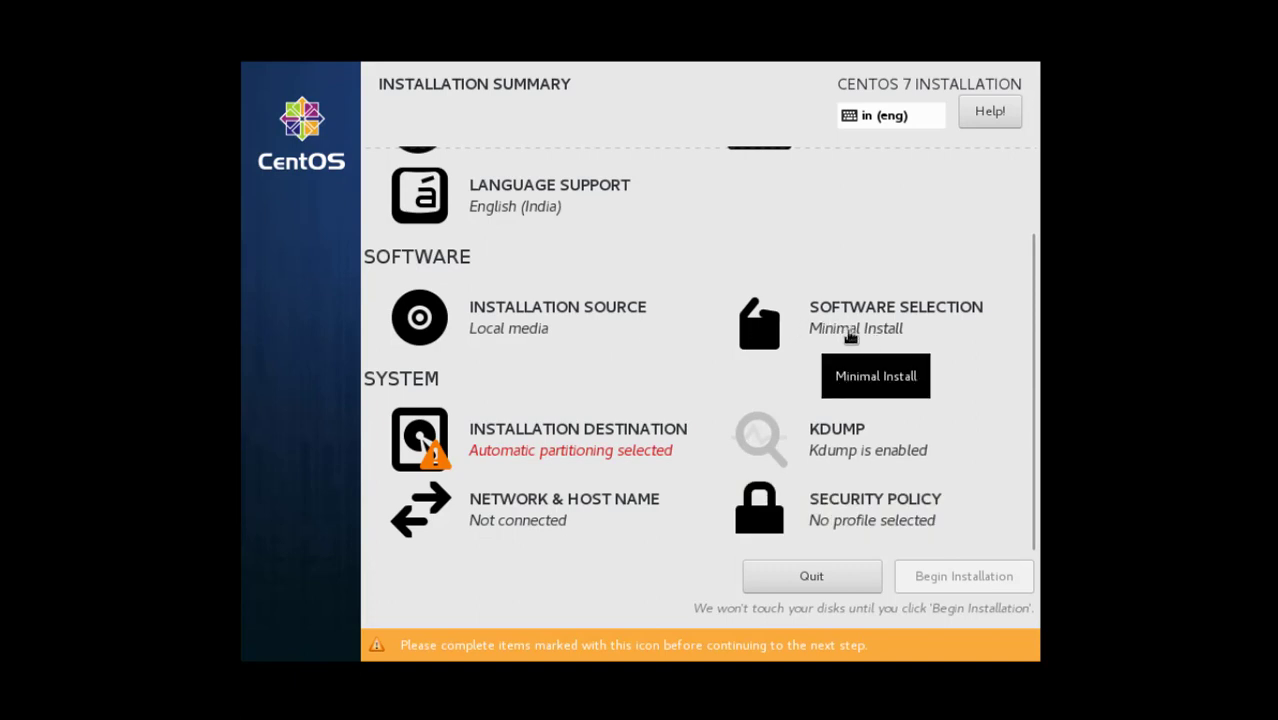
click(851, 339)
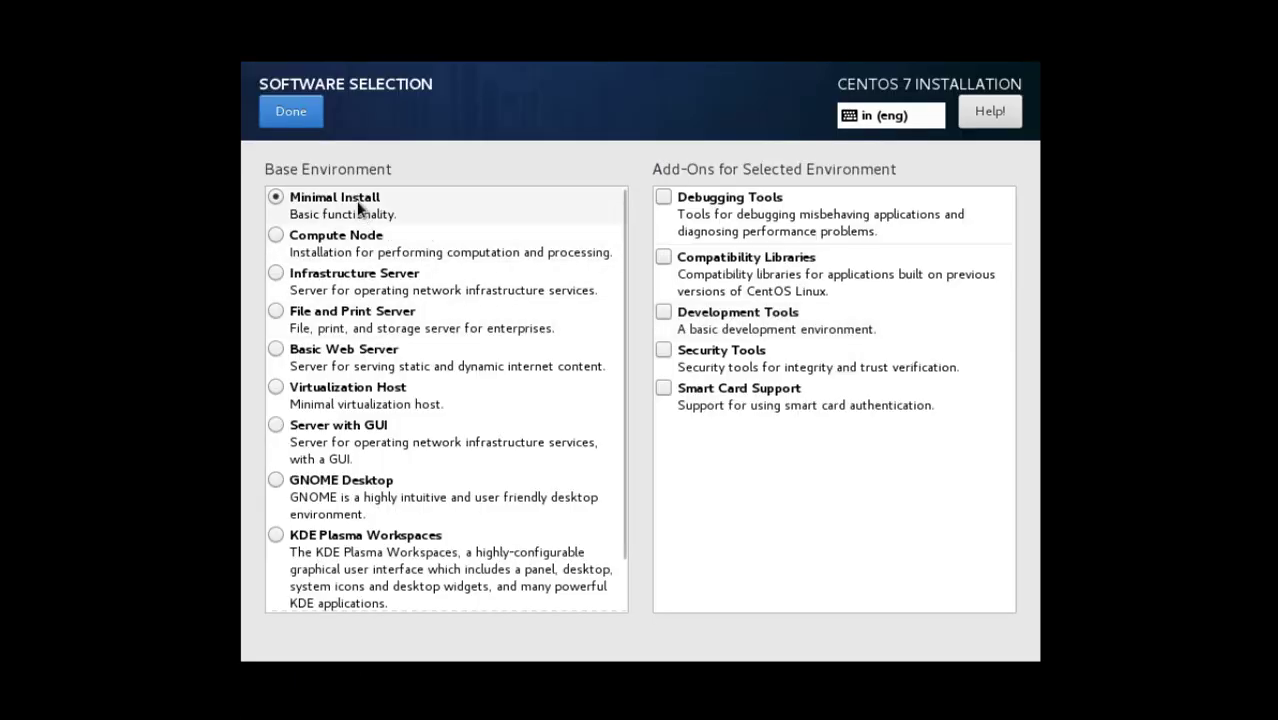
Pick 'Server with GUI' as the base environment, review the add-ons, and finish with Done
click(348, 430)
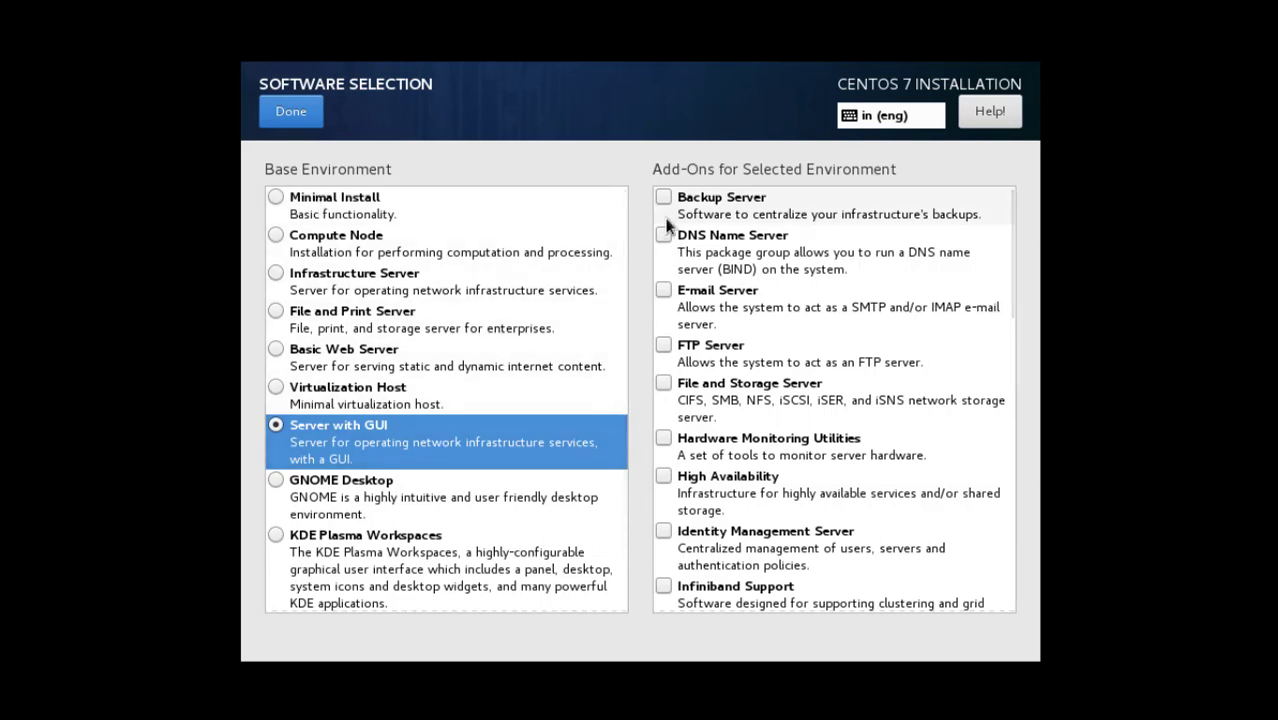
scroll(733, 448, down, 3)
scroll(733, 450, down, 4)
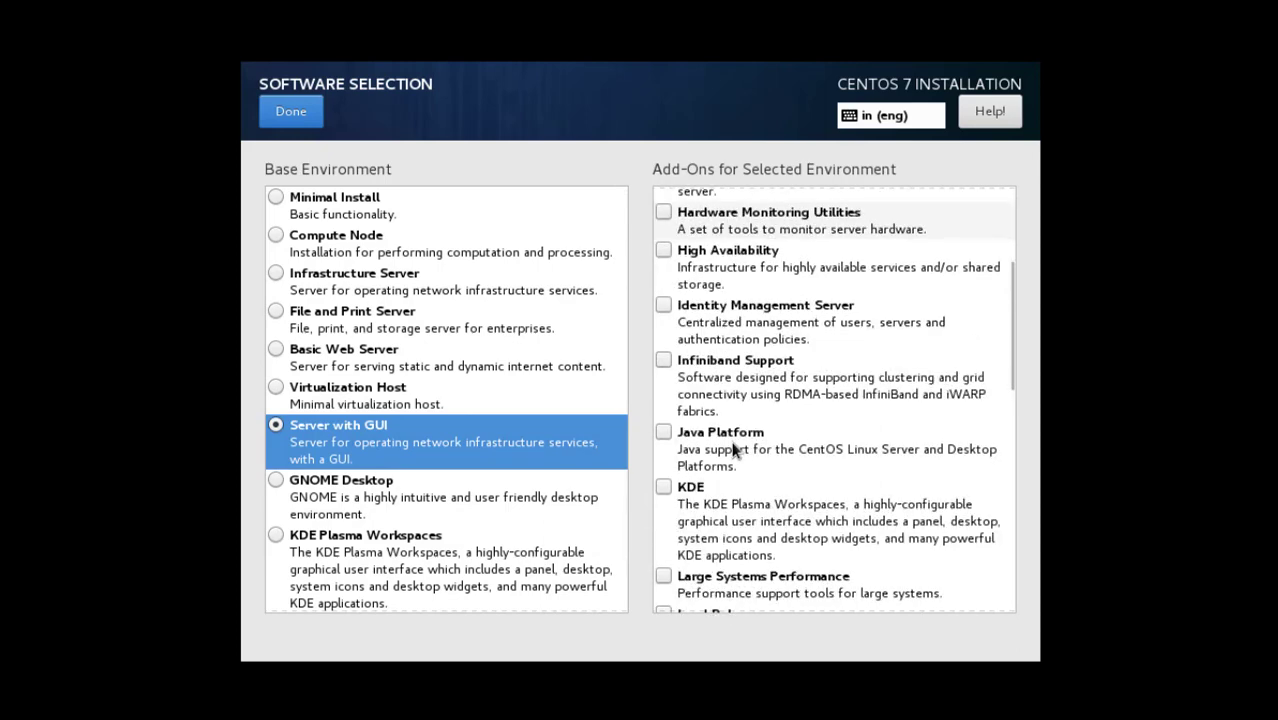
scroll(733, 450, down, 3)
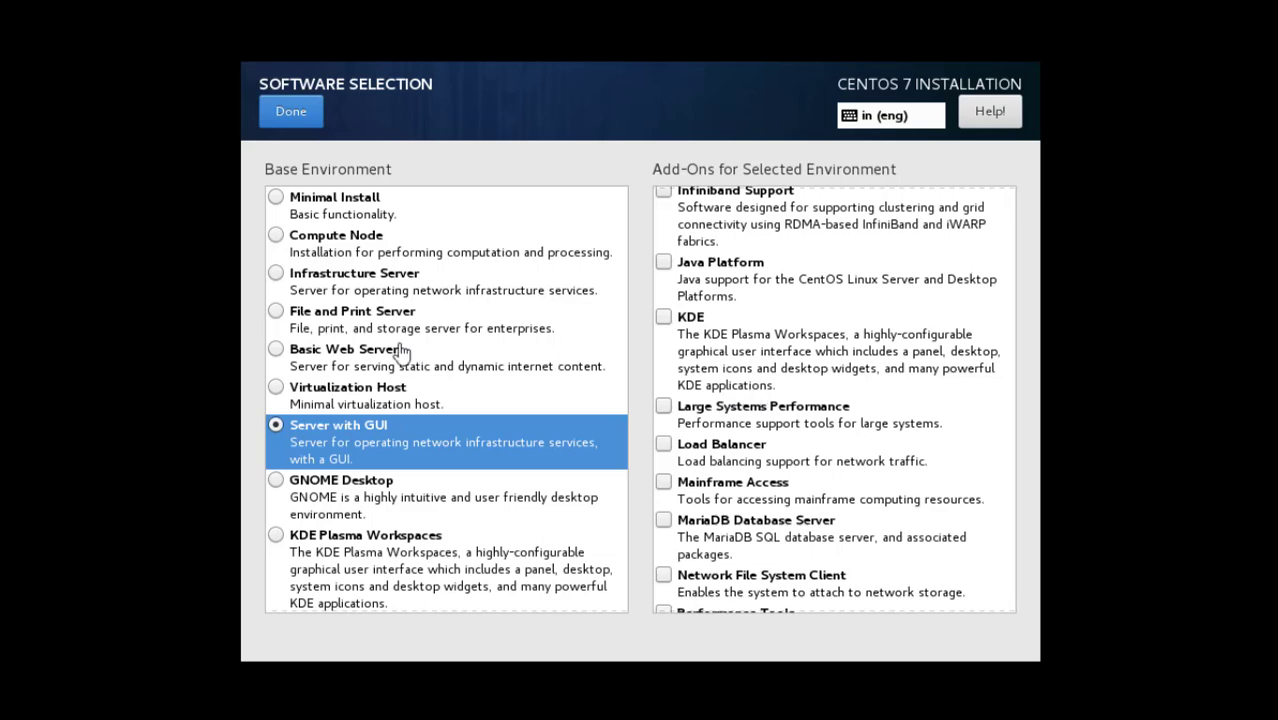
click(296, 113)
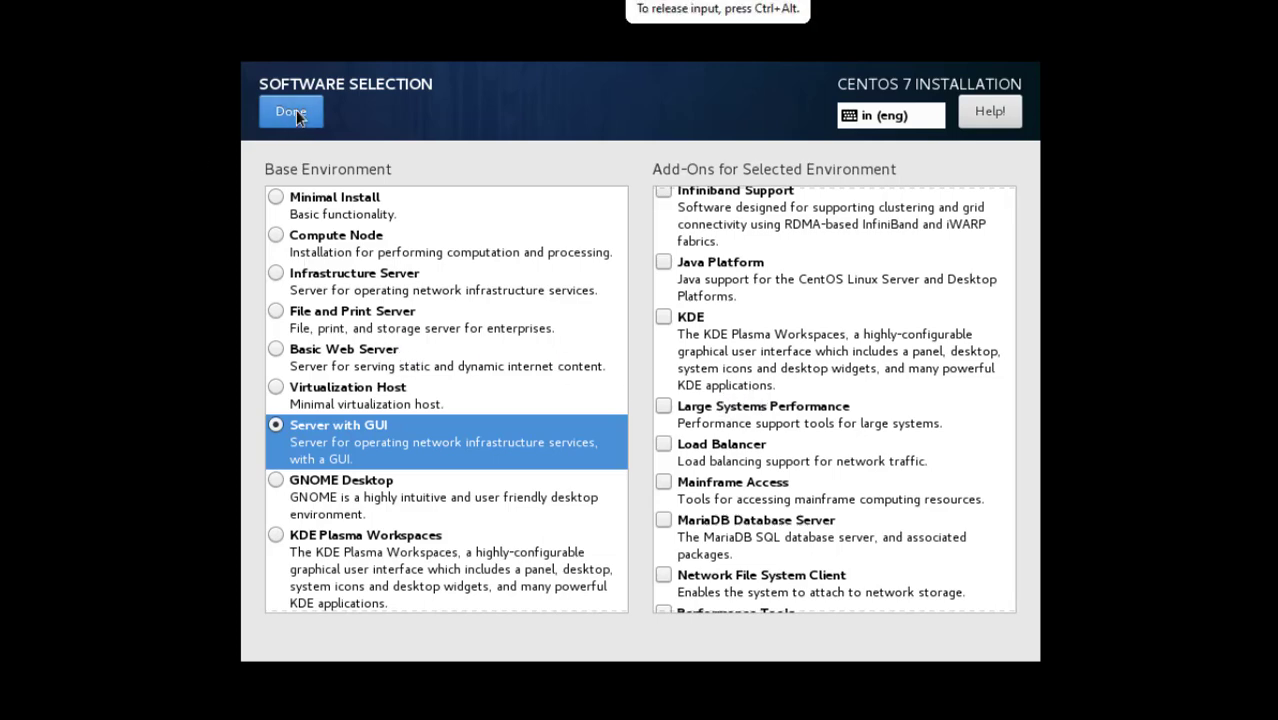
scroll(747, 320, up, 5)
click(285, 112)
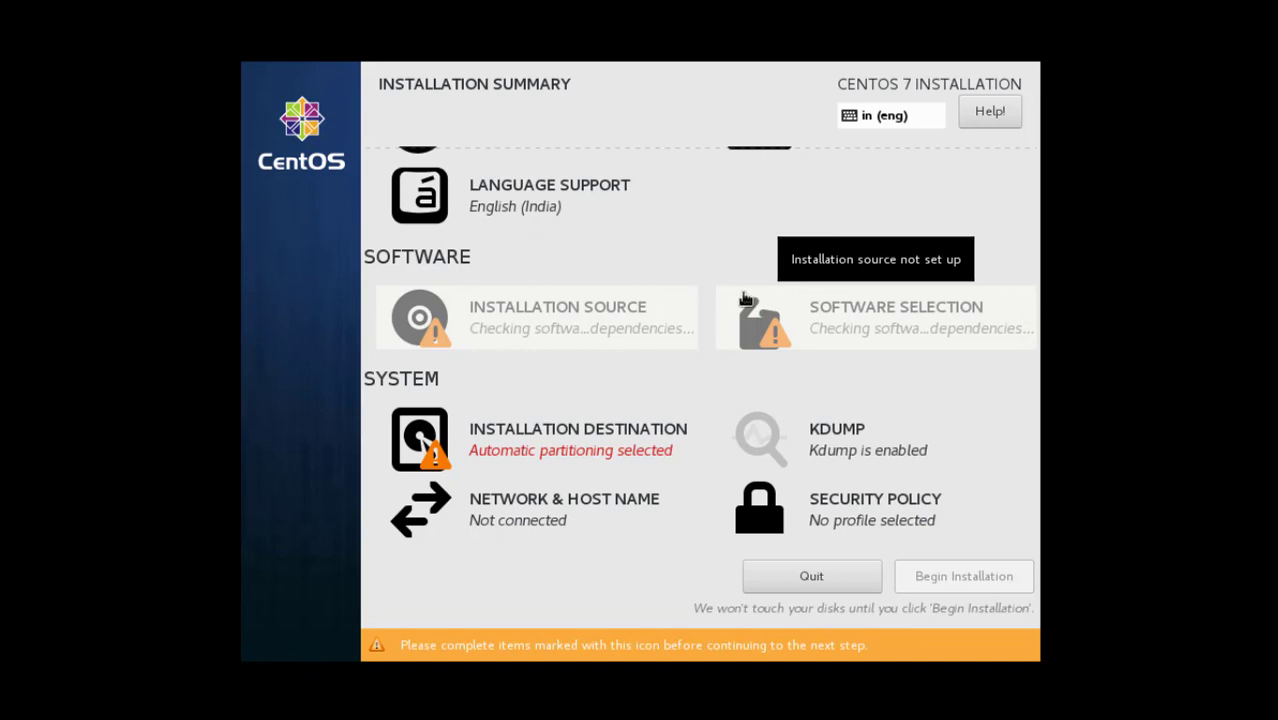
Confirm the 10 GiB VMware Virtual disk (sda) as destination with automatic partitioning
click(597, 441)
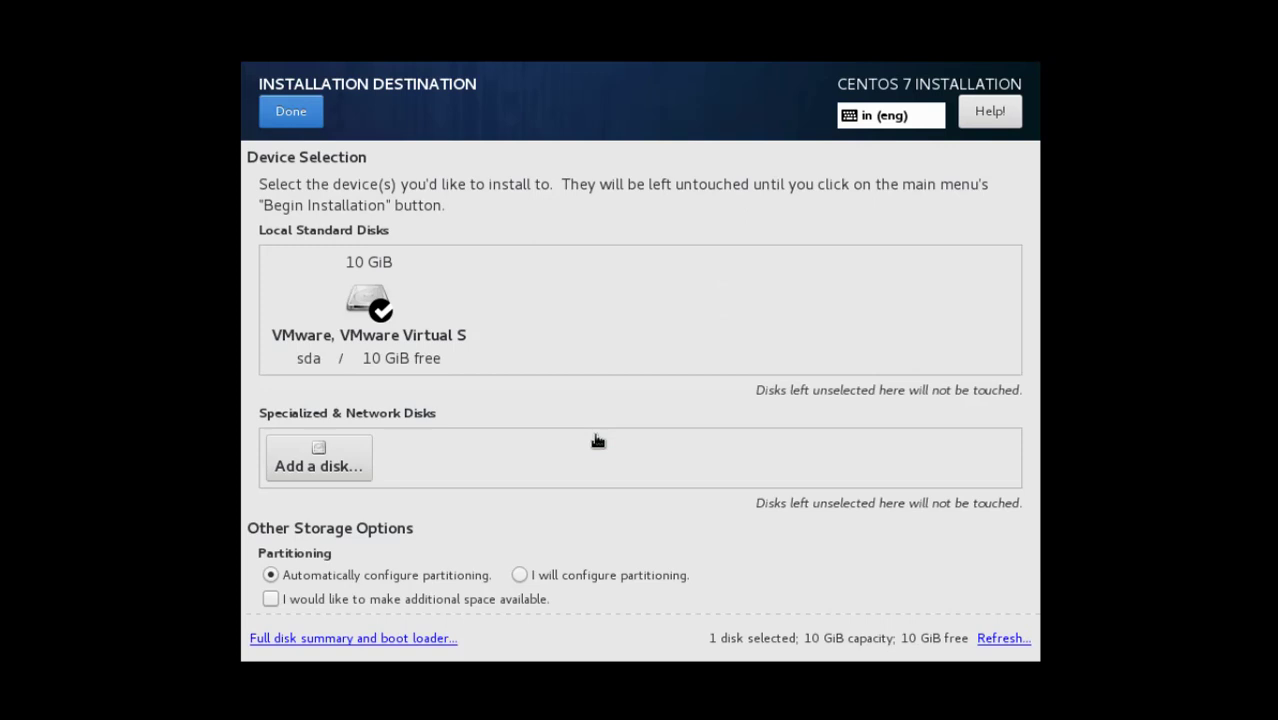
click(362, 311)
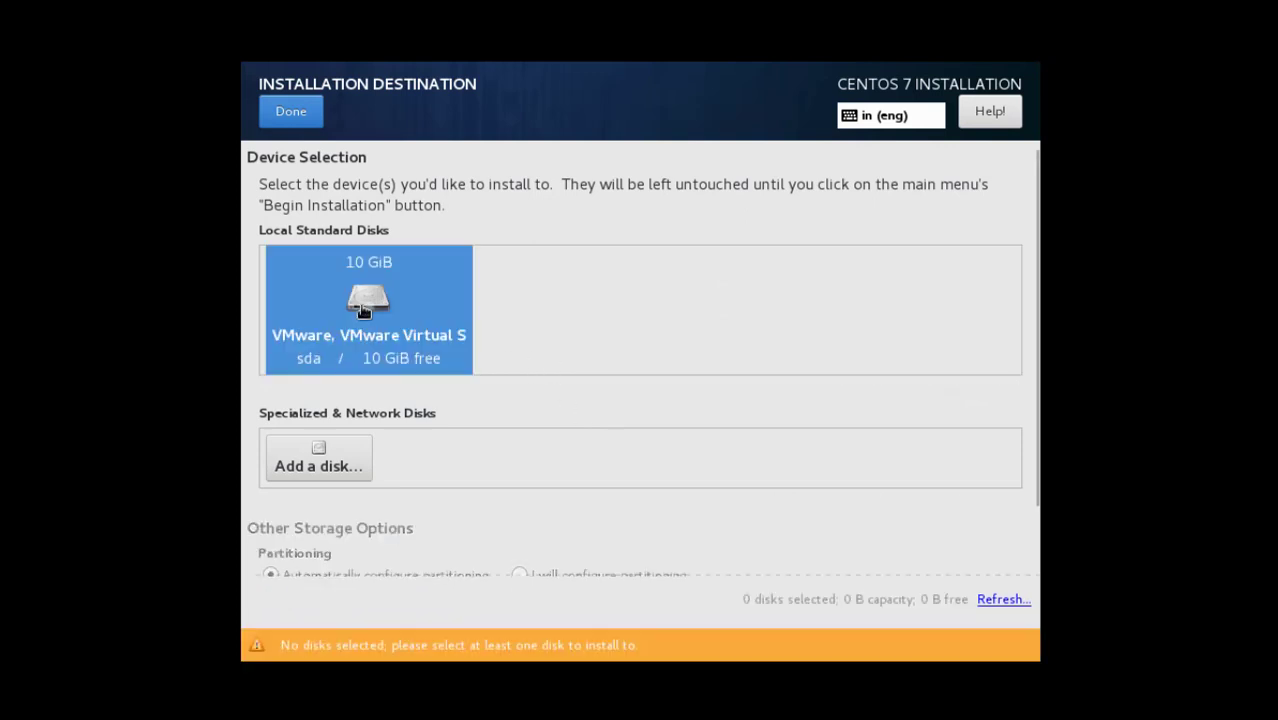
click(362, 311)
click(310, 118)
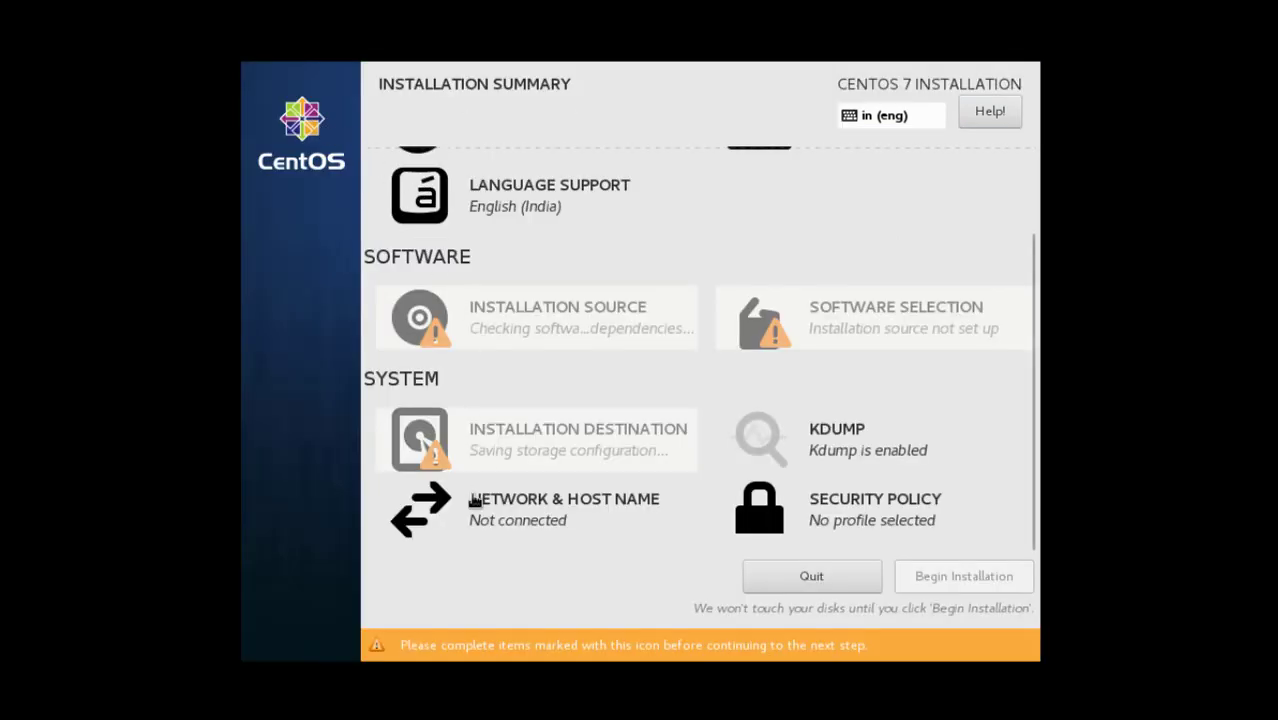
Switch on the ens33 Ethernet connection and save it to connect automatically
click(491, 522)
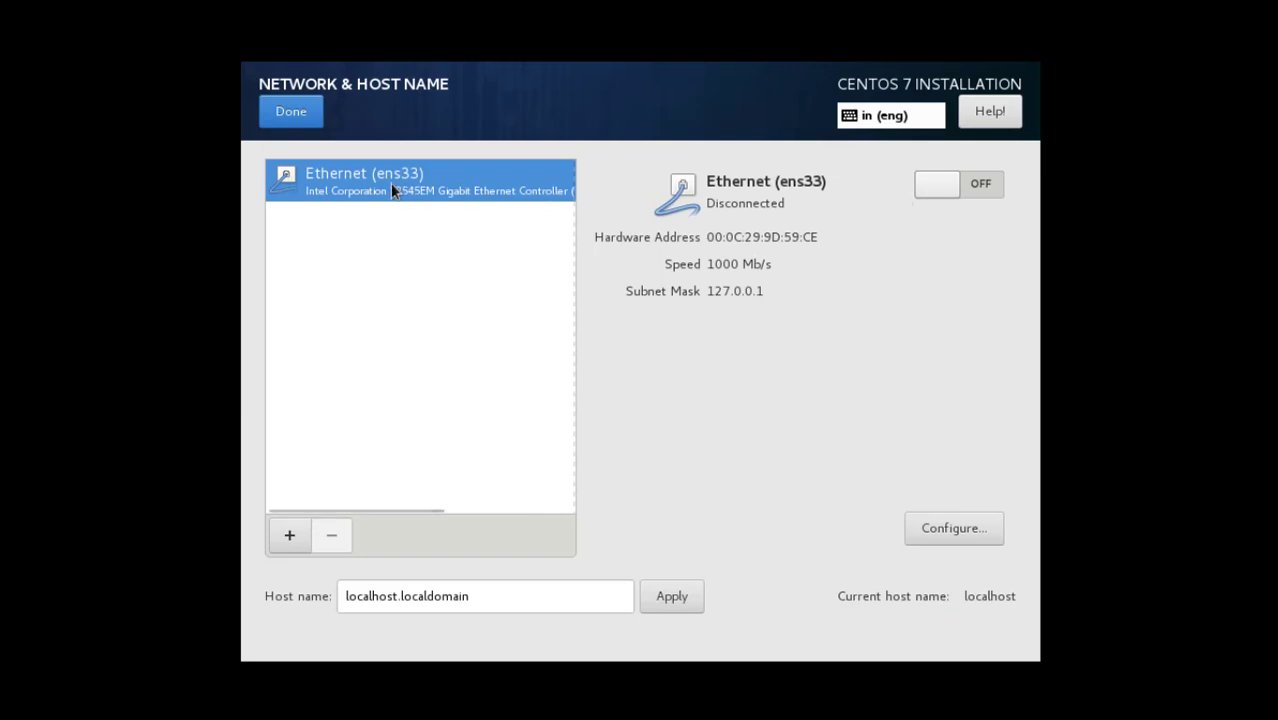
click(966, 195)
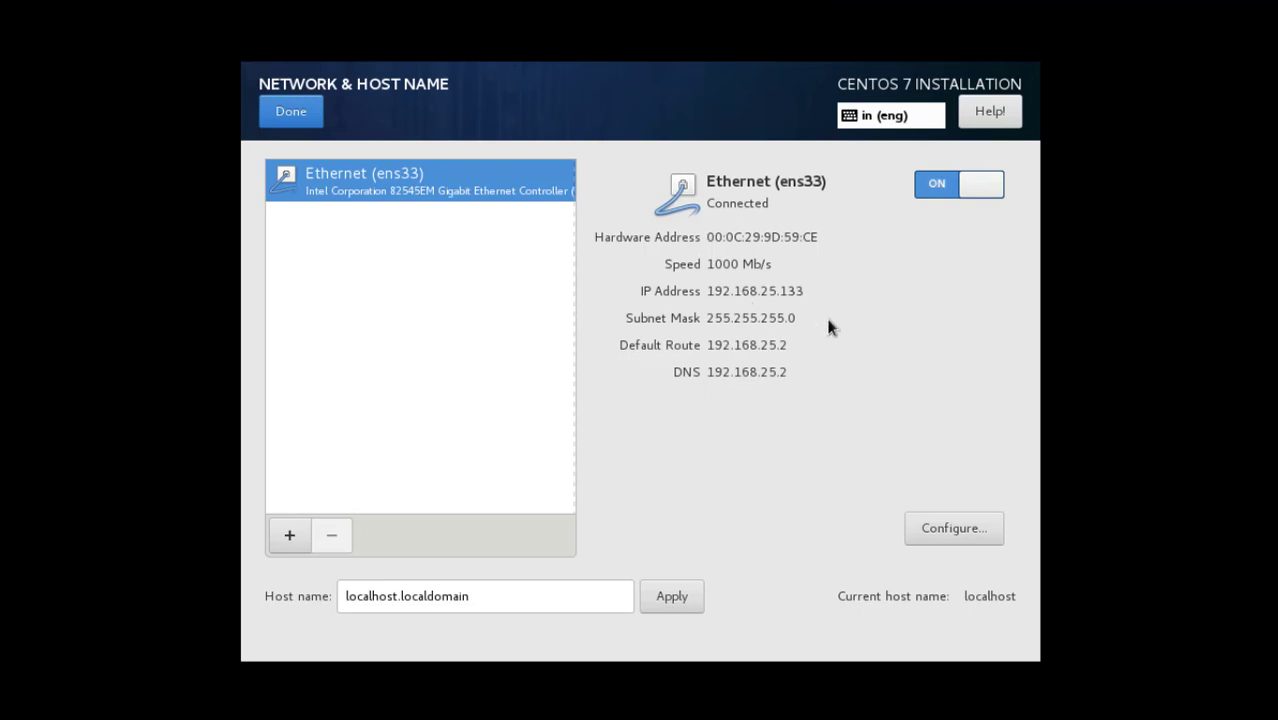
click(966, 527)
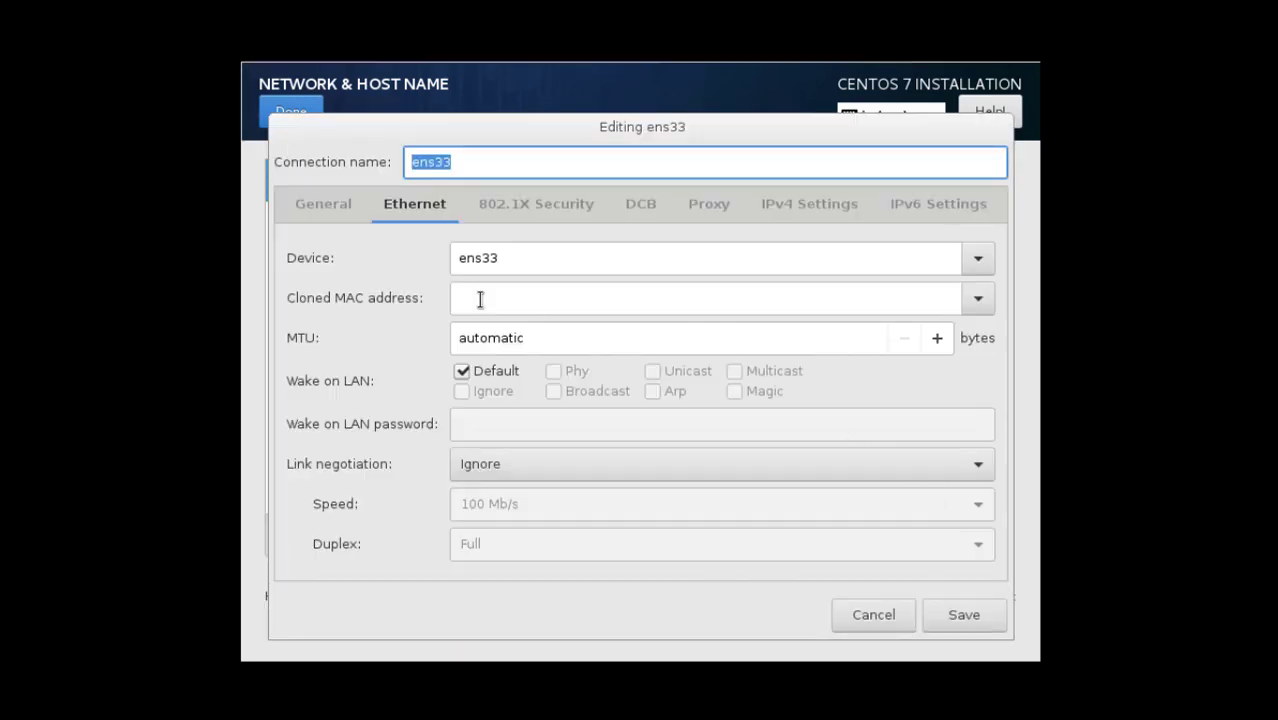
click(320, 205)
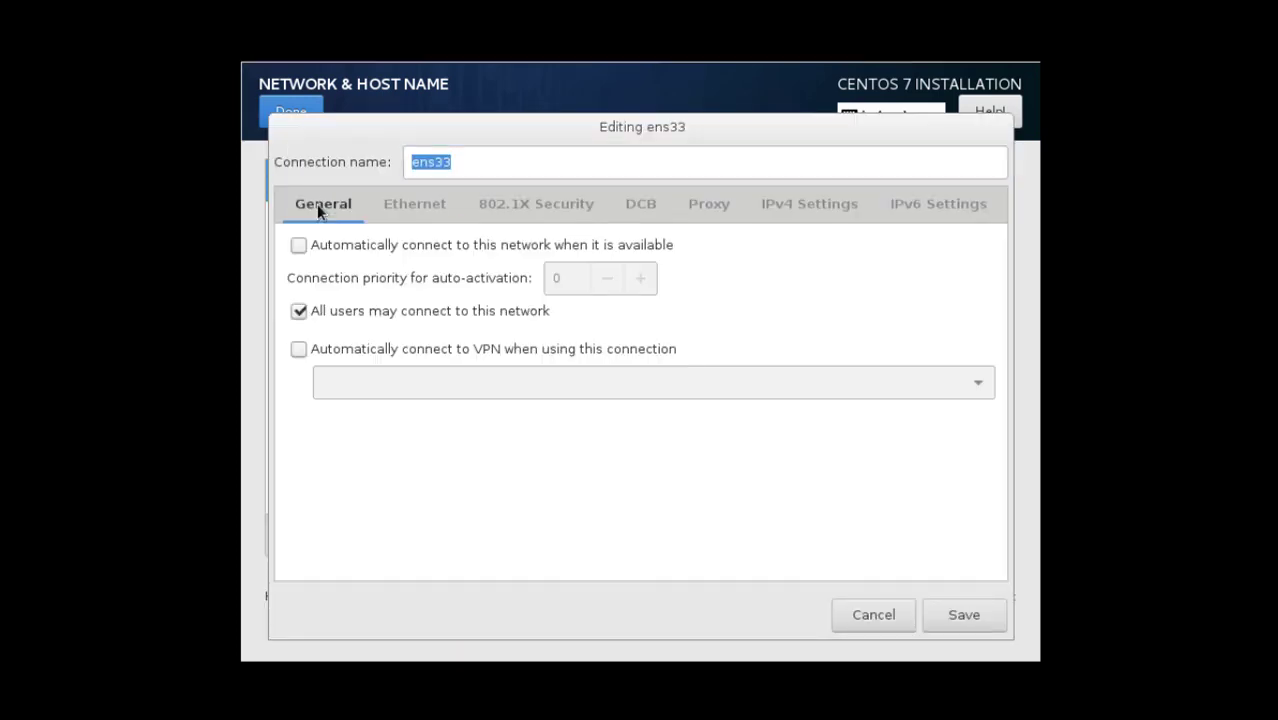
click(299, 246)
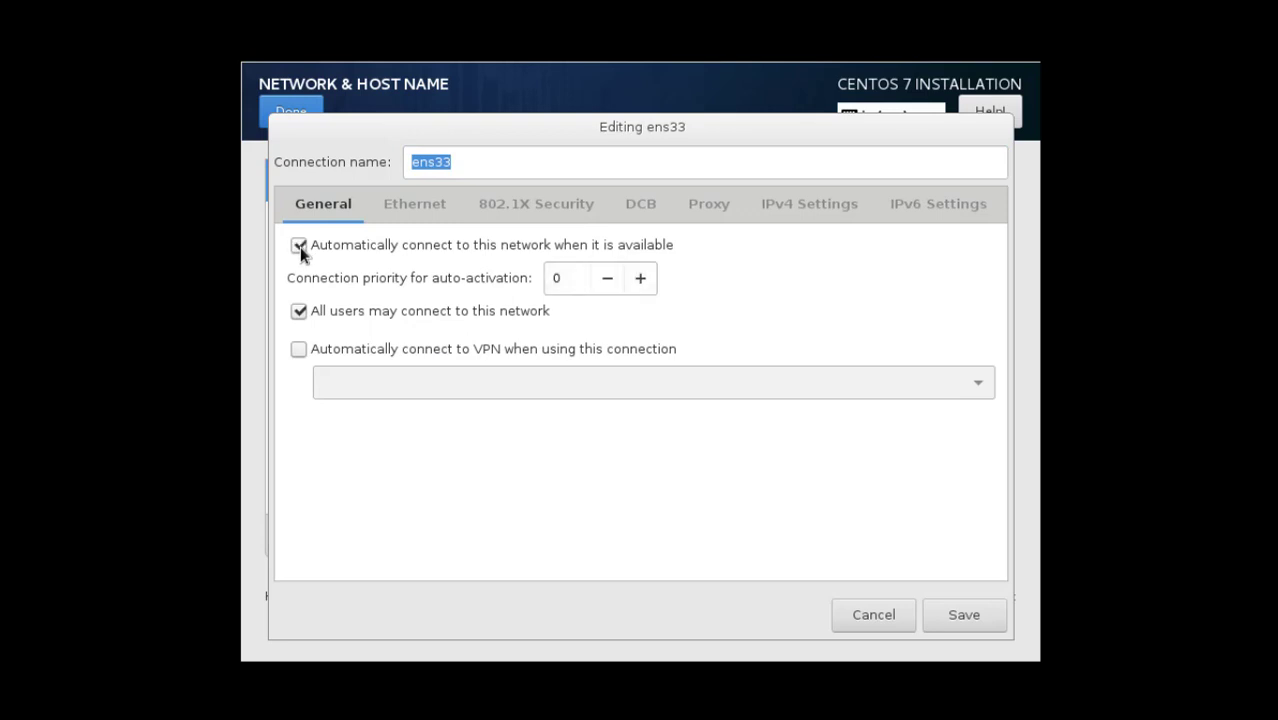
drag(565, 137, 607, 246)
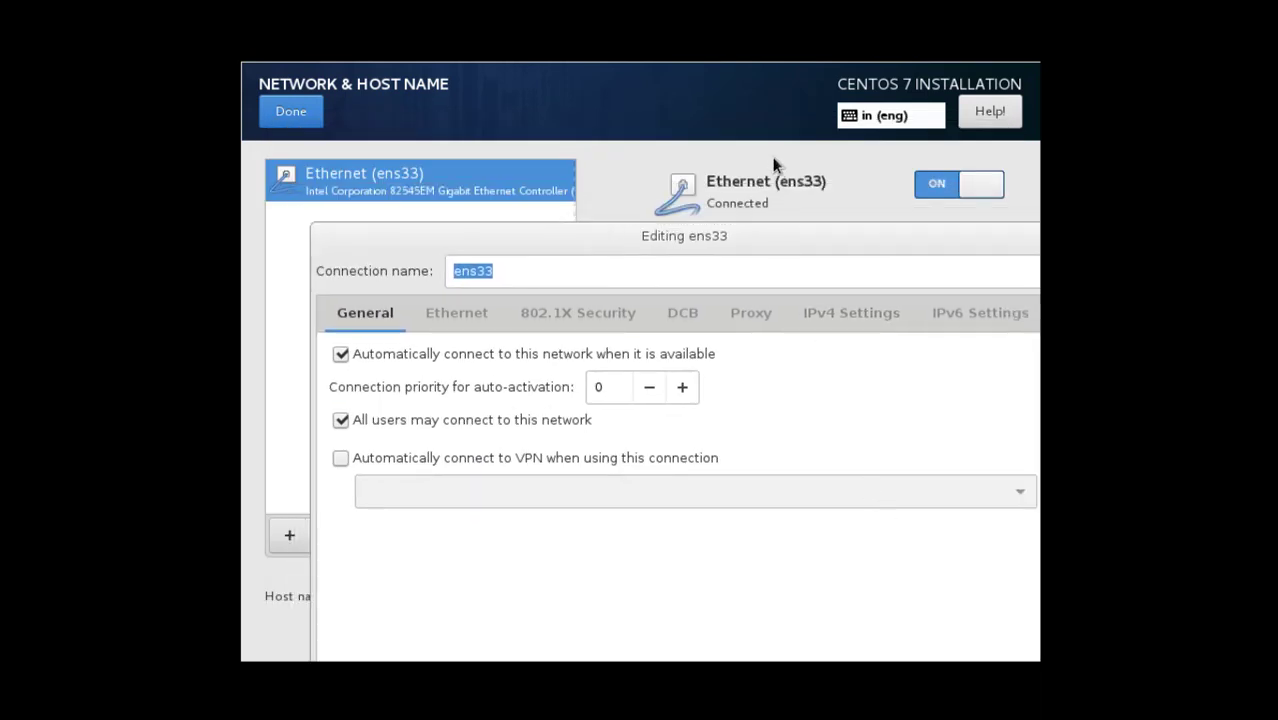
click(731, 104)
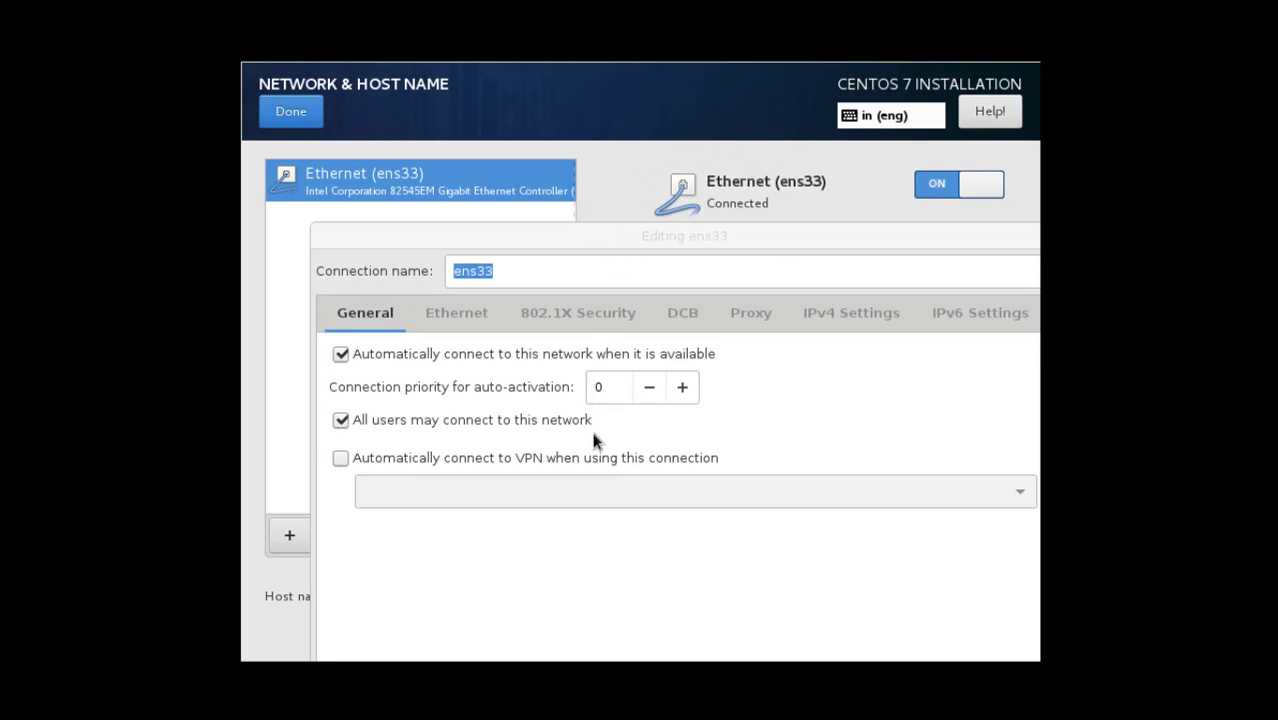
drag(590, 234, 576, 144)
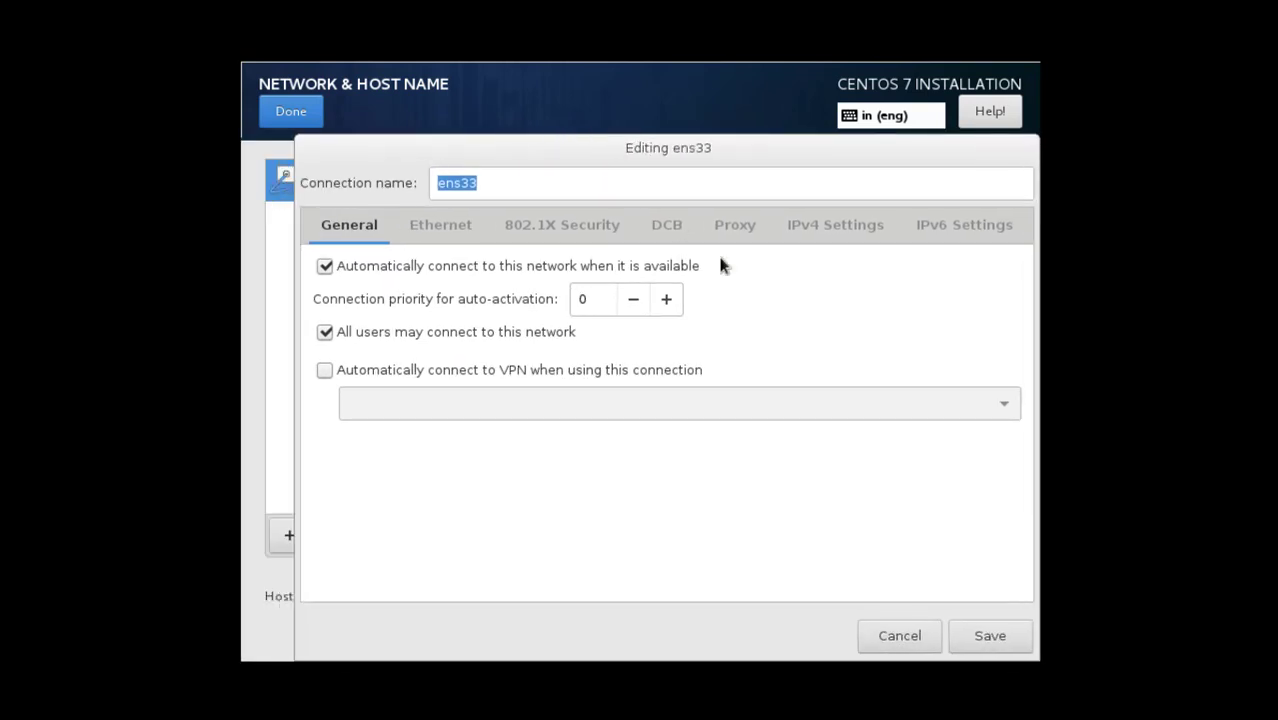
click(1024, 641)
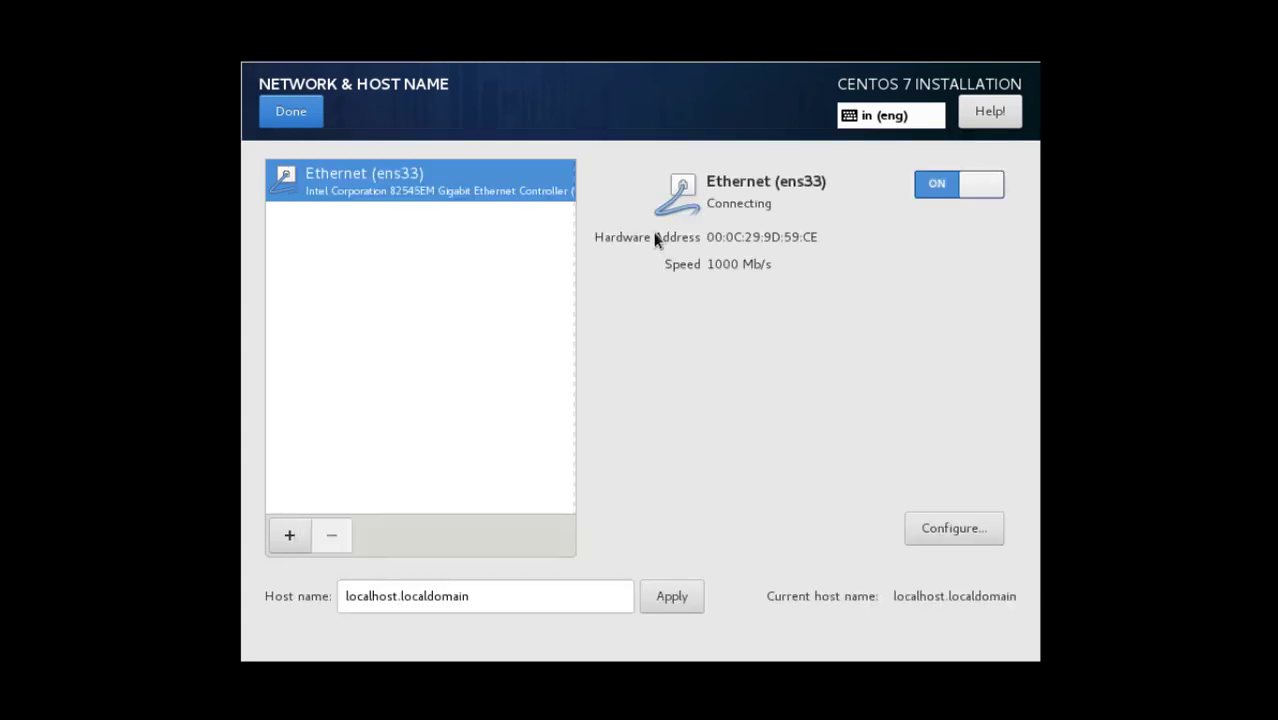
click(314, 117)
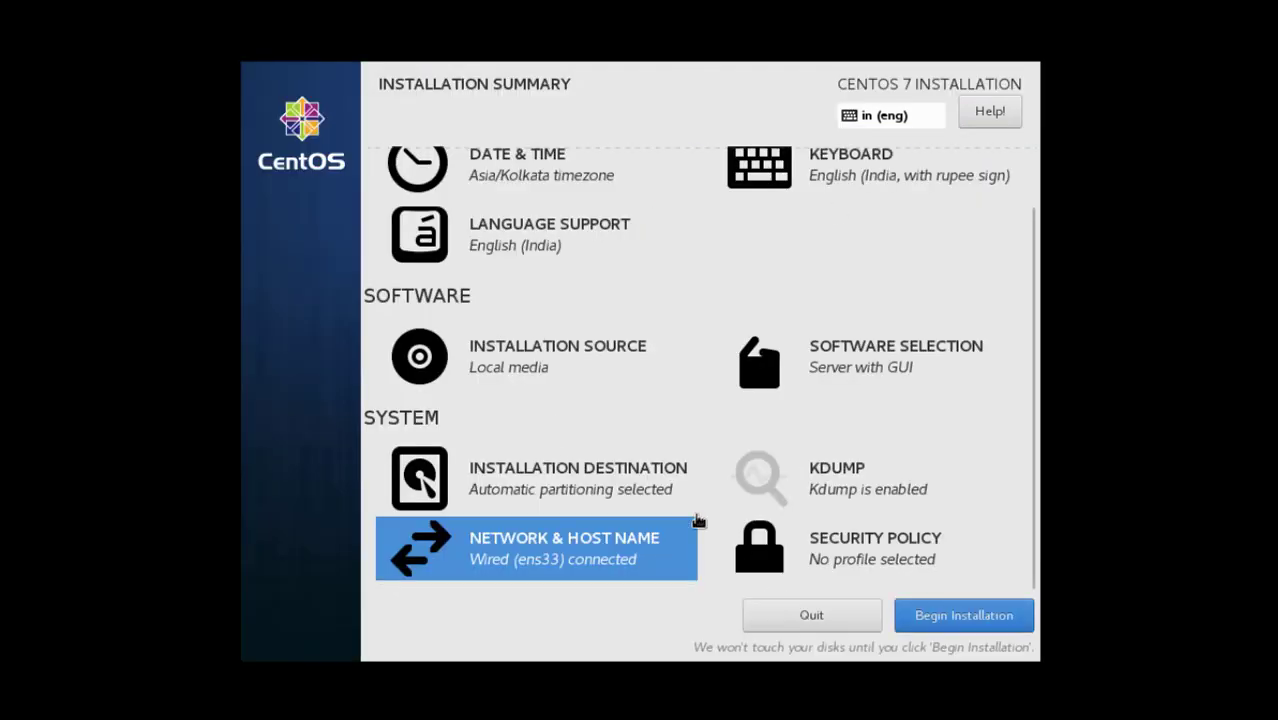
Begin the CentOS 7 installation from the Installation Summary
click(916, 618)
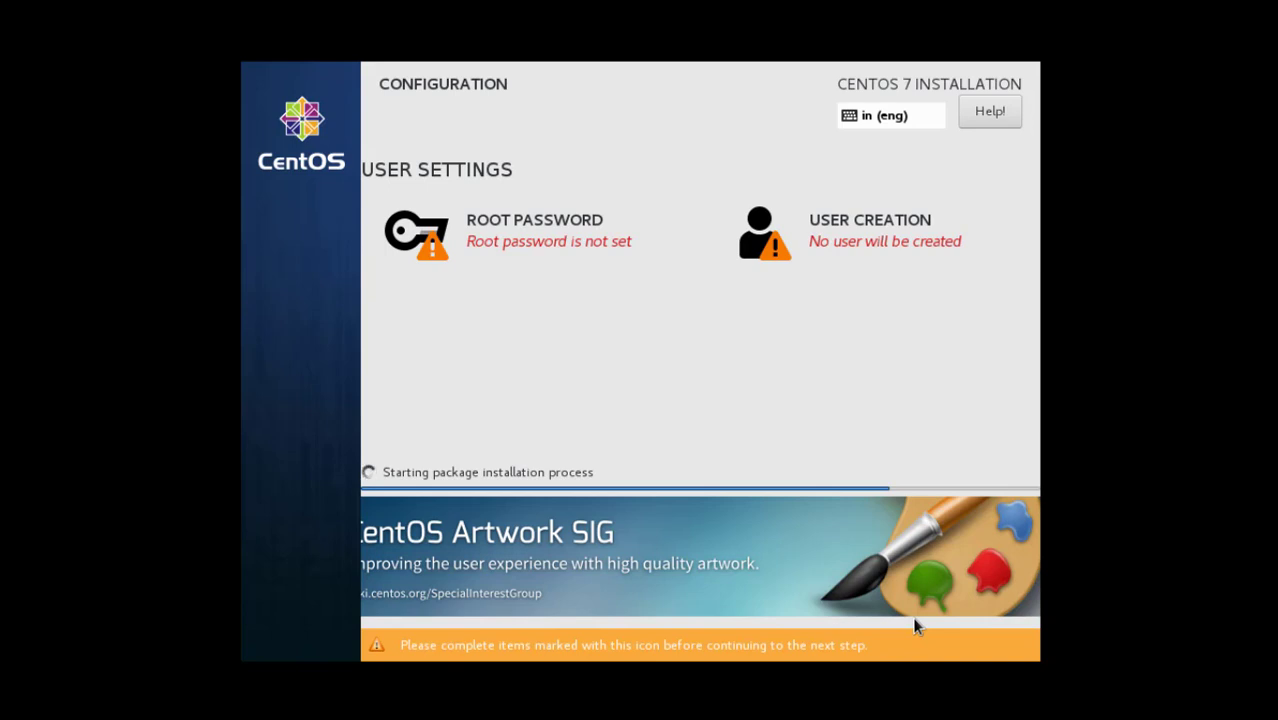
Enter and confirm the root password, accepting the weak-password warning
click(565, 238)
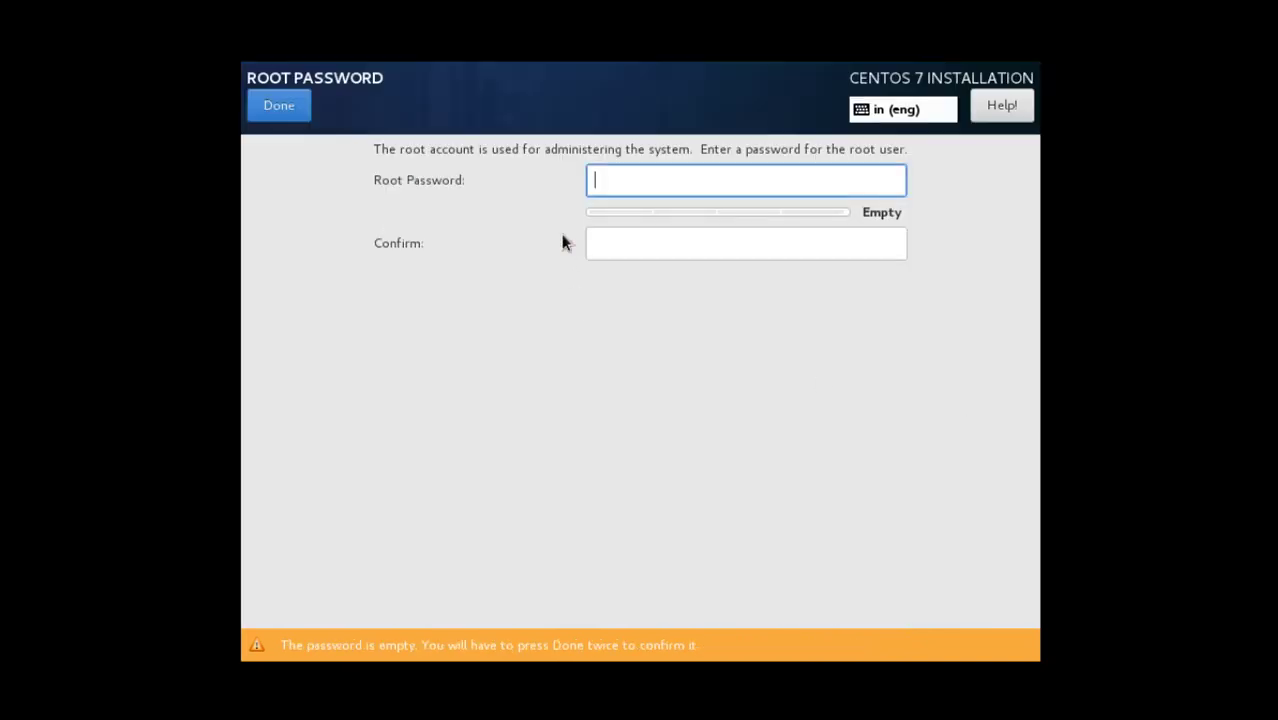
text(1234)
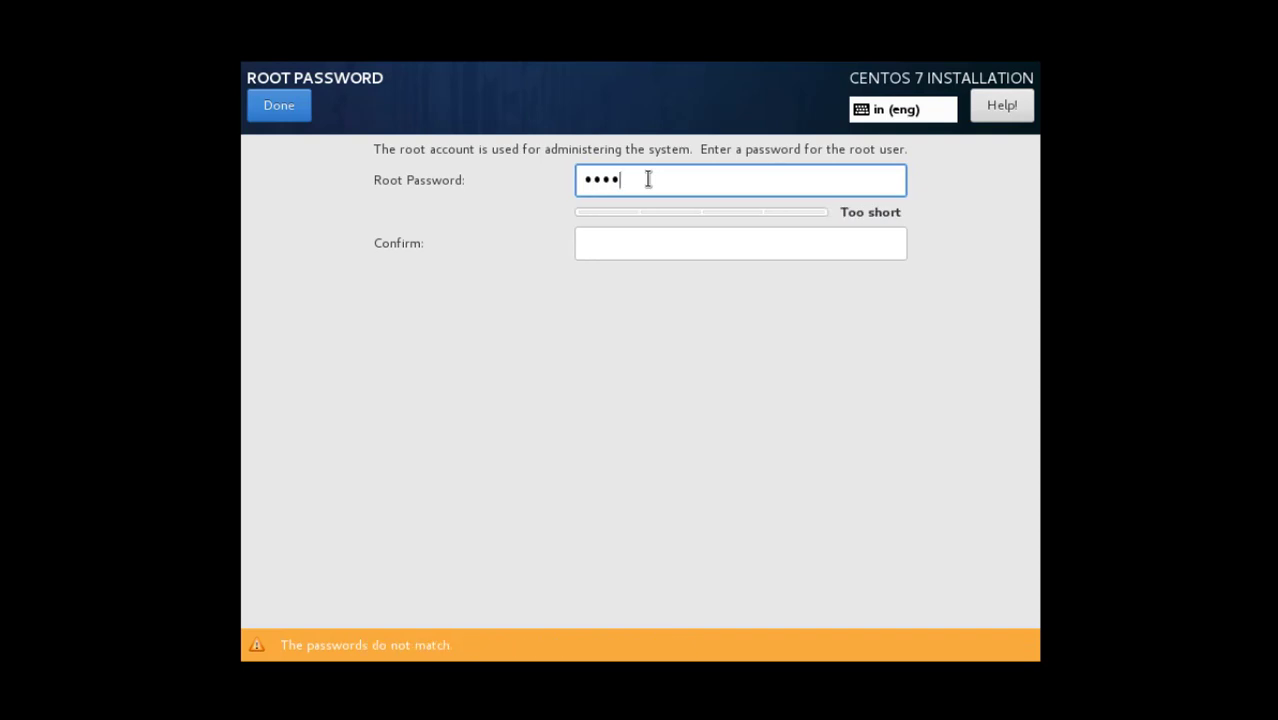
key(Tab)
text(123)
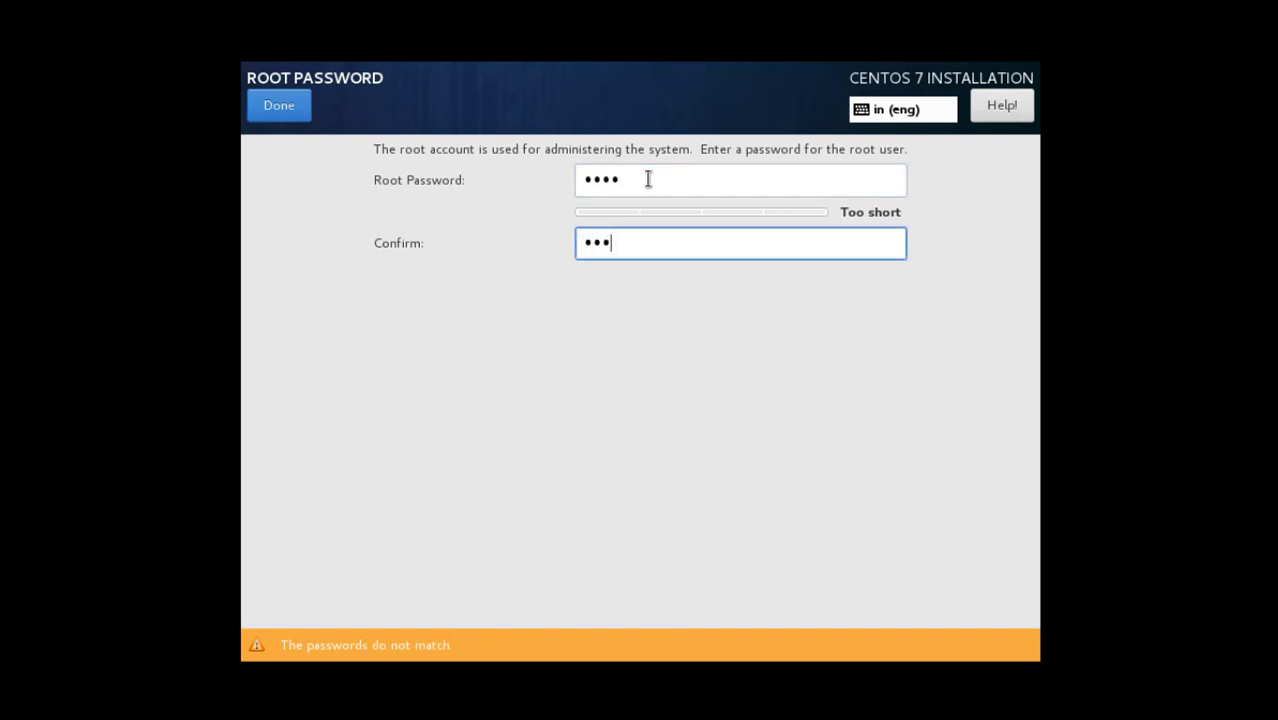
click(662, 174)
key(BackSpace)
key(BackSpace)
key(BackSpace)
key(BackSpace)
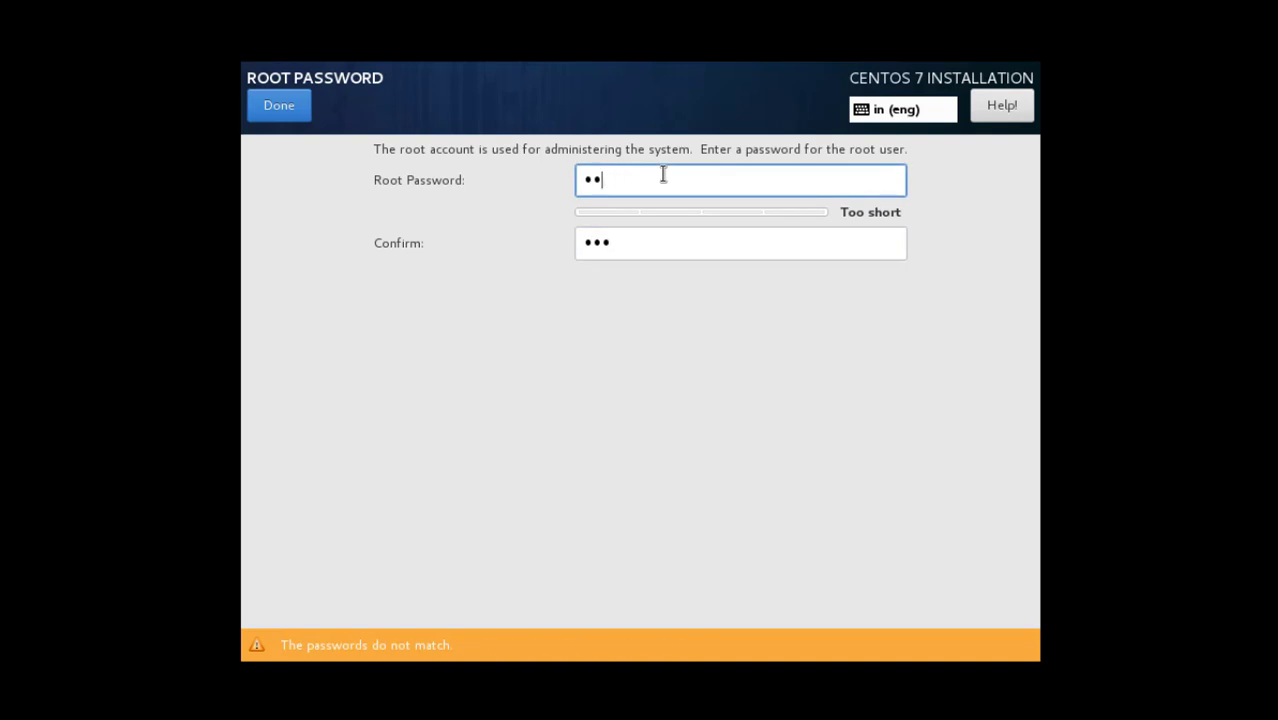
text(12345678)
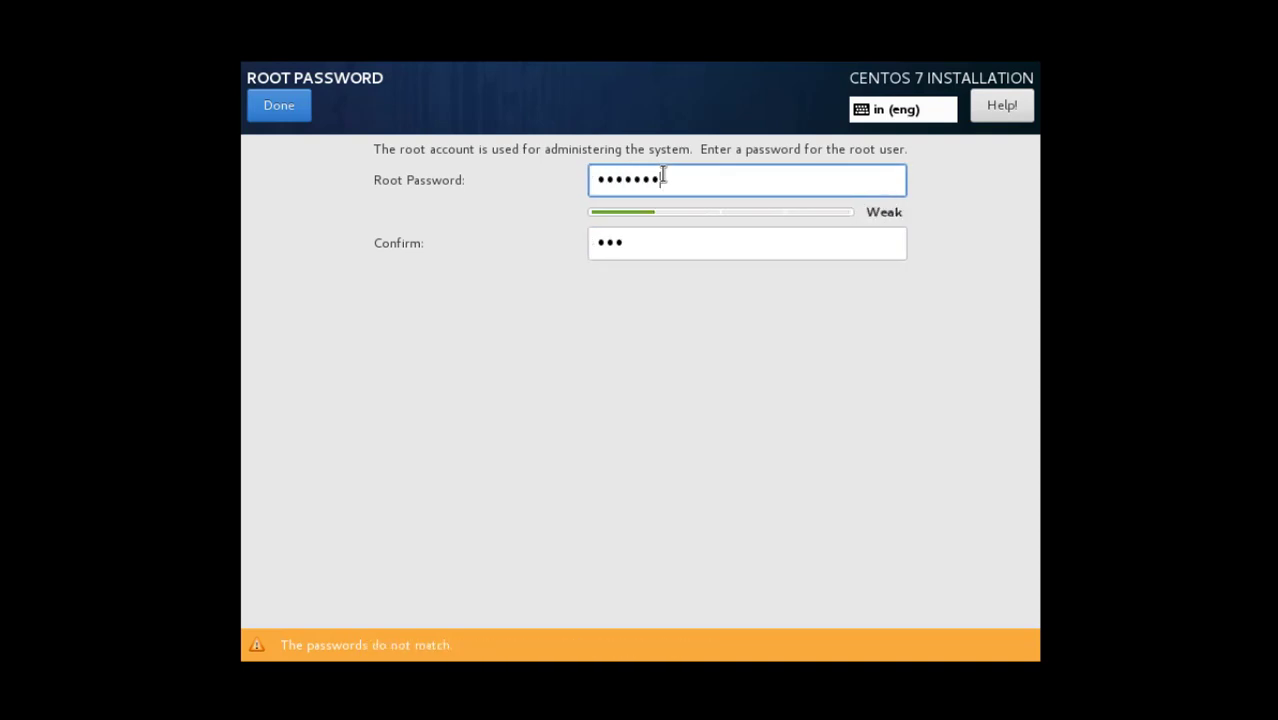
text(9)
key(BackSpace)
key(Tab)
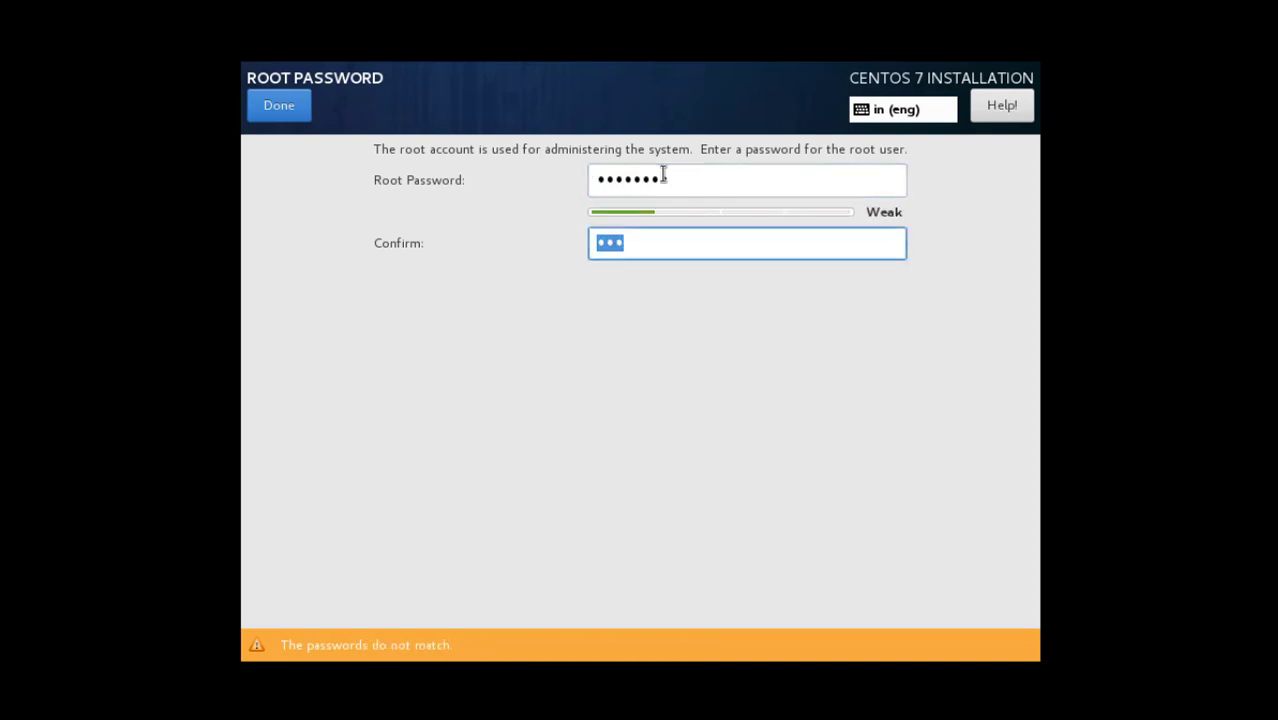
text(12345678)
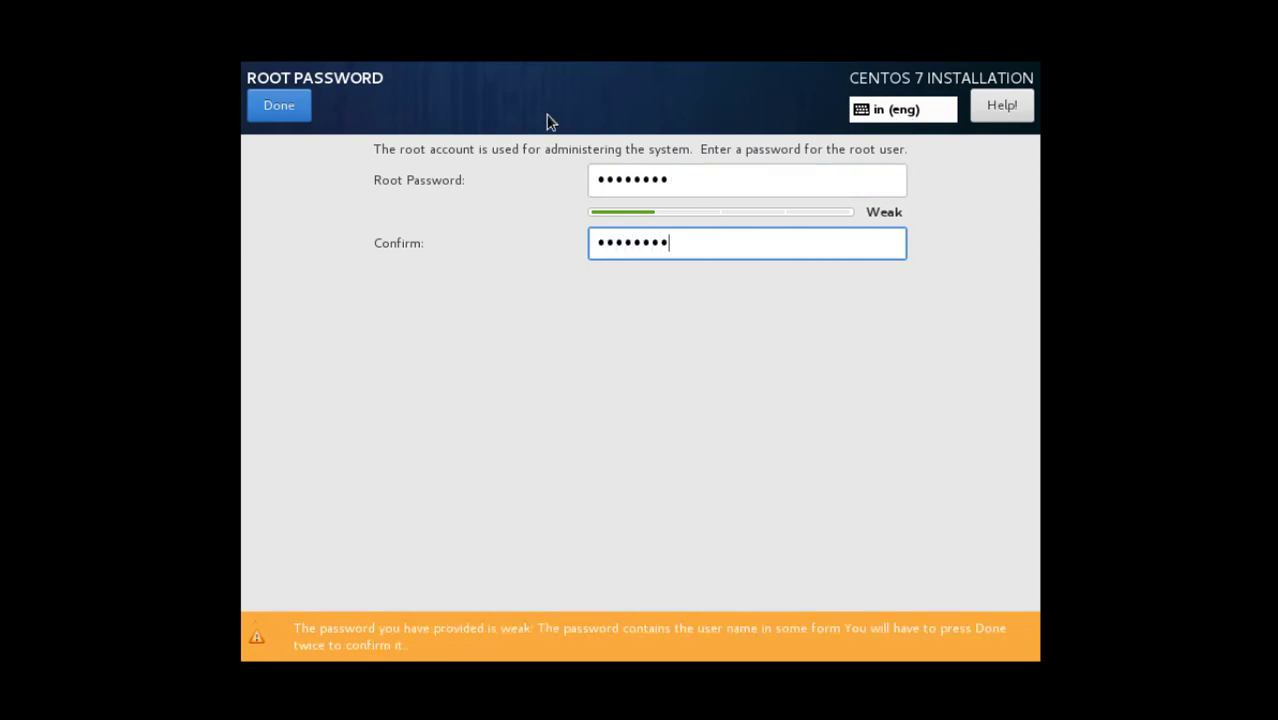
click(281, 106)
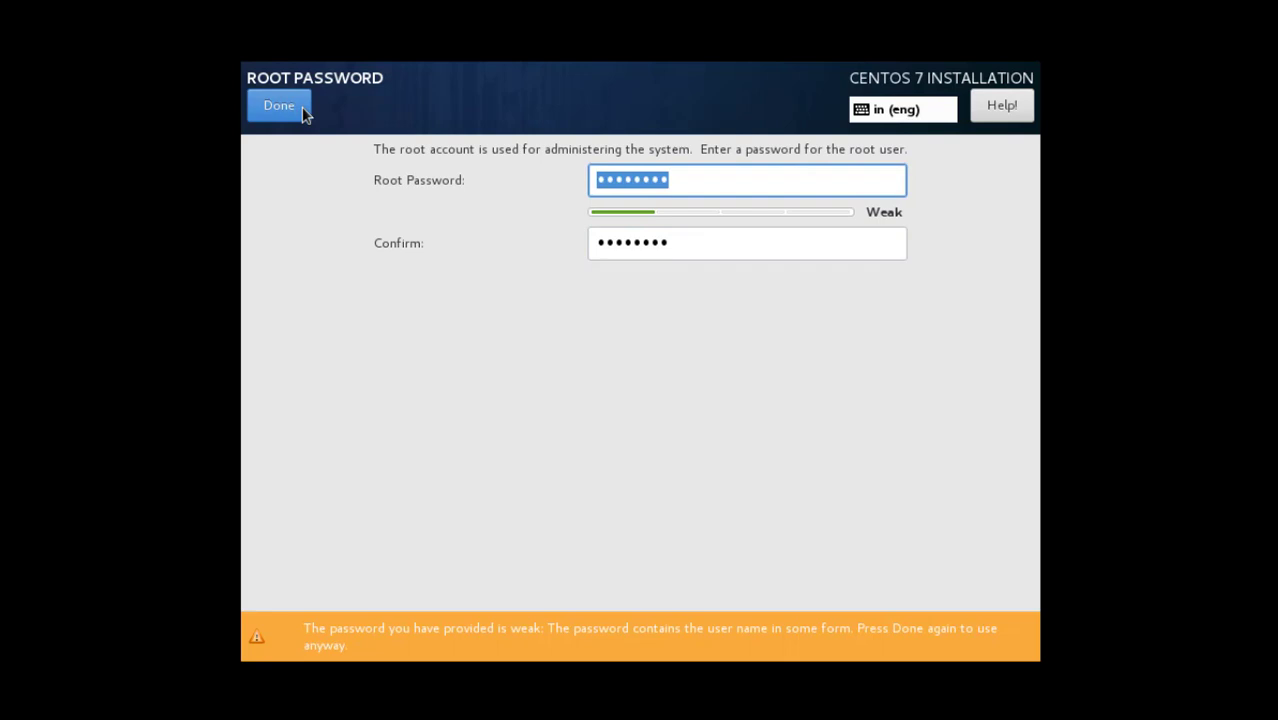
click(280, 112)
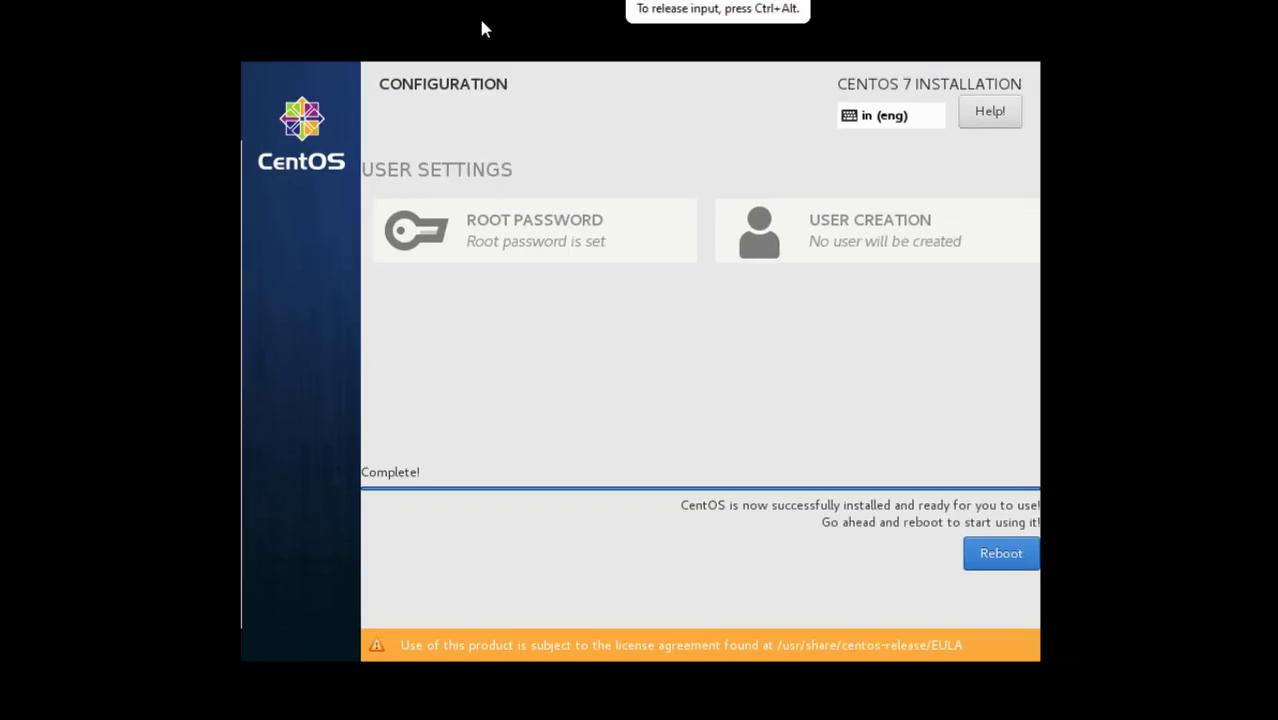
Reboot the completed CentOS 7 installation
click(1001, 553)
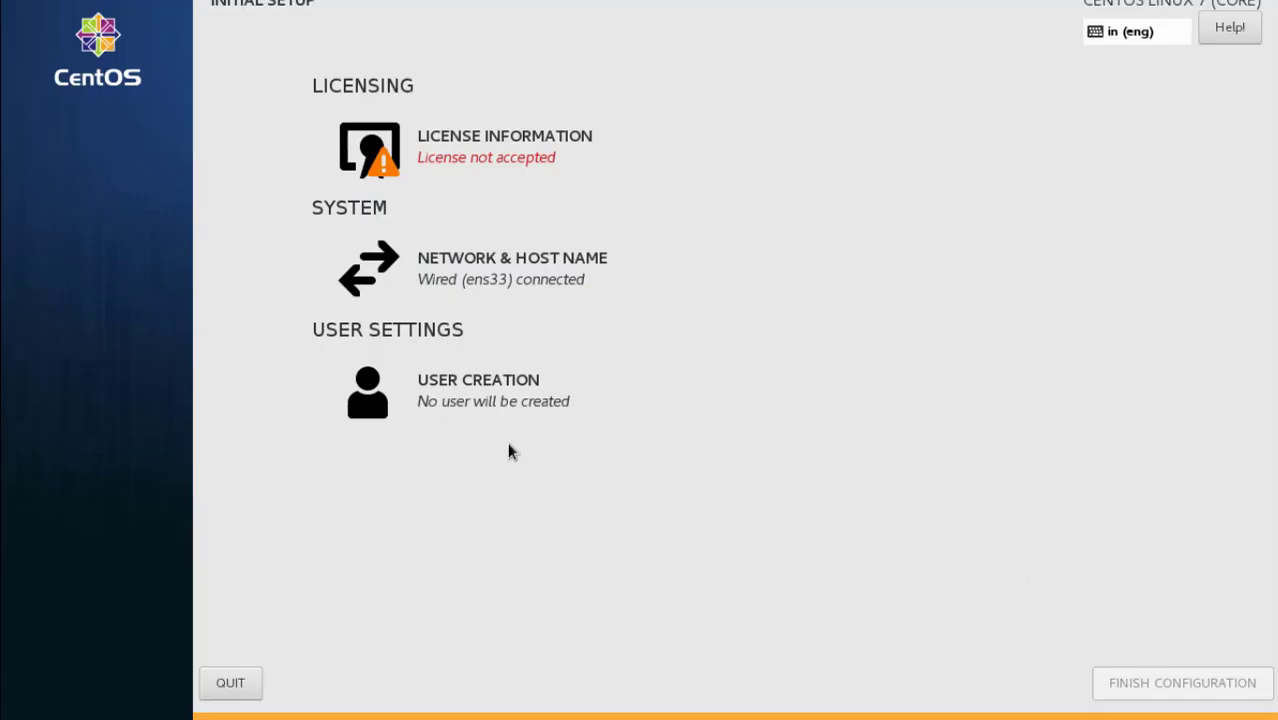
Accept the CentOS 7 license agreement and return to the Initial Setup overview
click(487, 170)
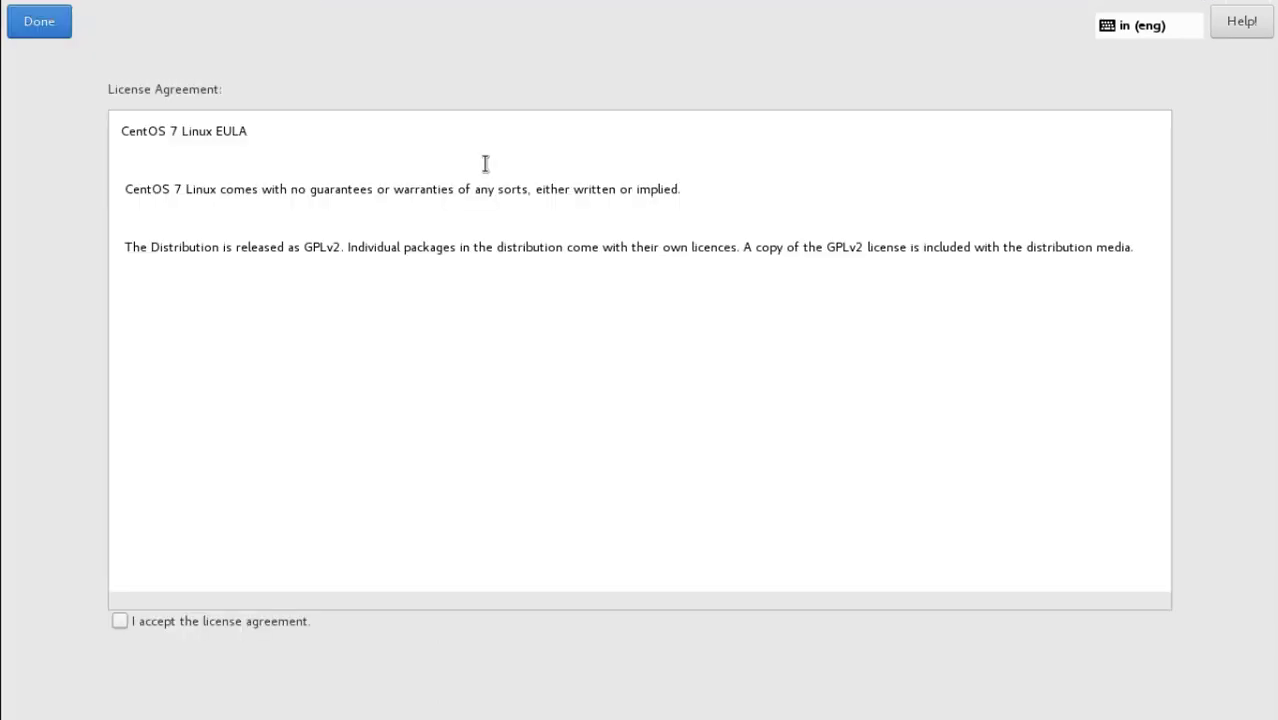
click(125, 621)
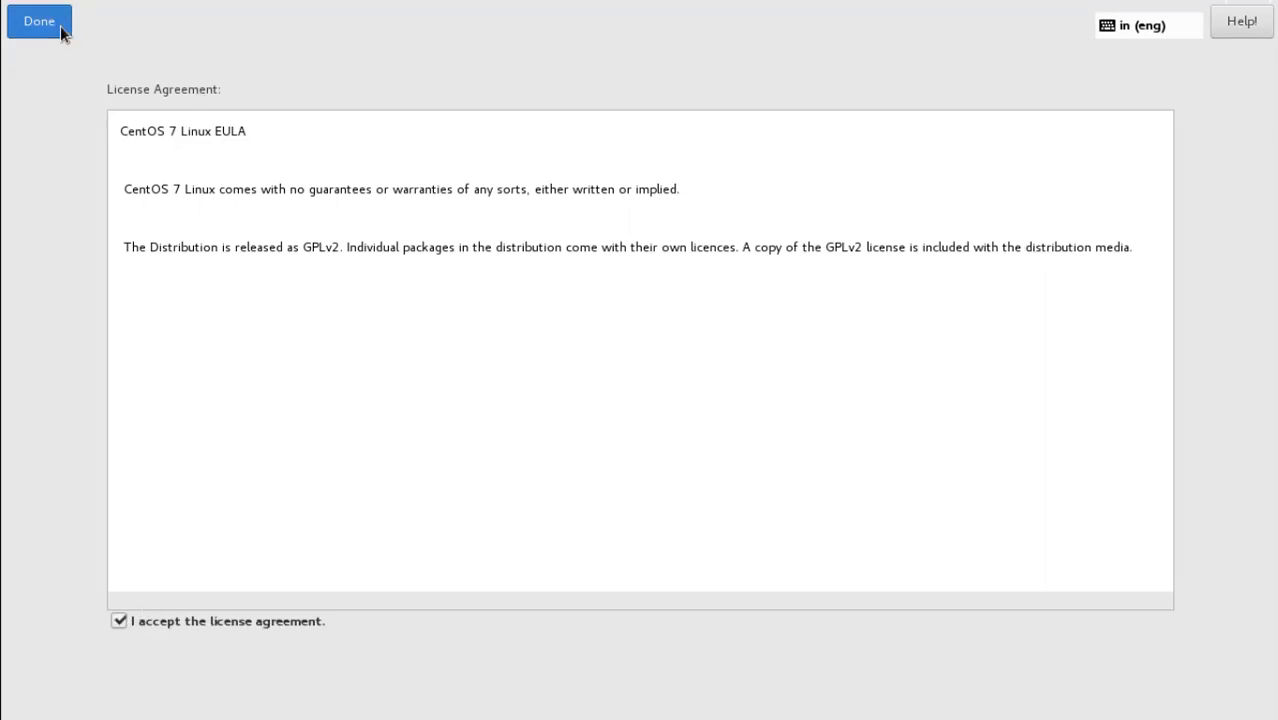
click(40, 24)
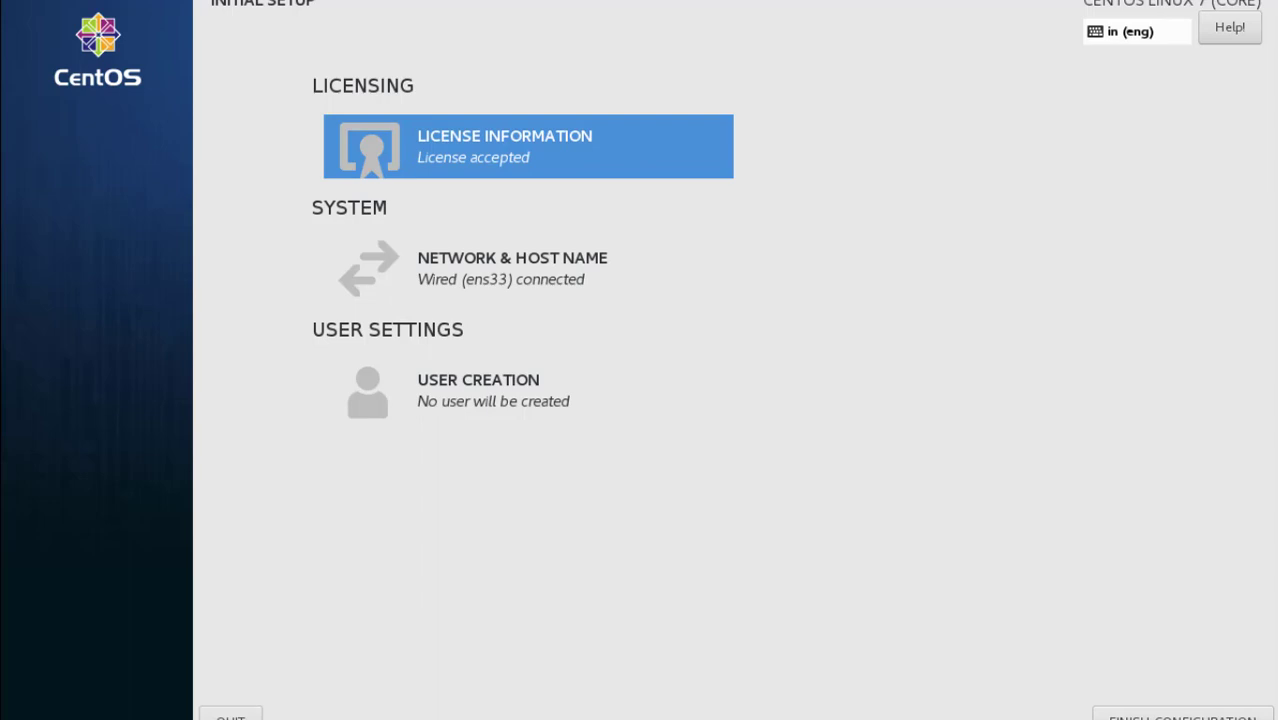
mouse_move(545, 1)
Finish the CentOS initial configuration and take the CentOS Server 2 VM out of full-screen mode
click(1208, 714)
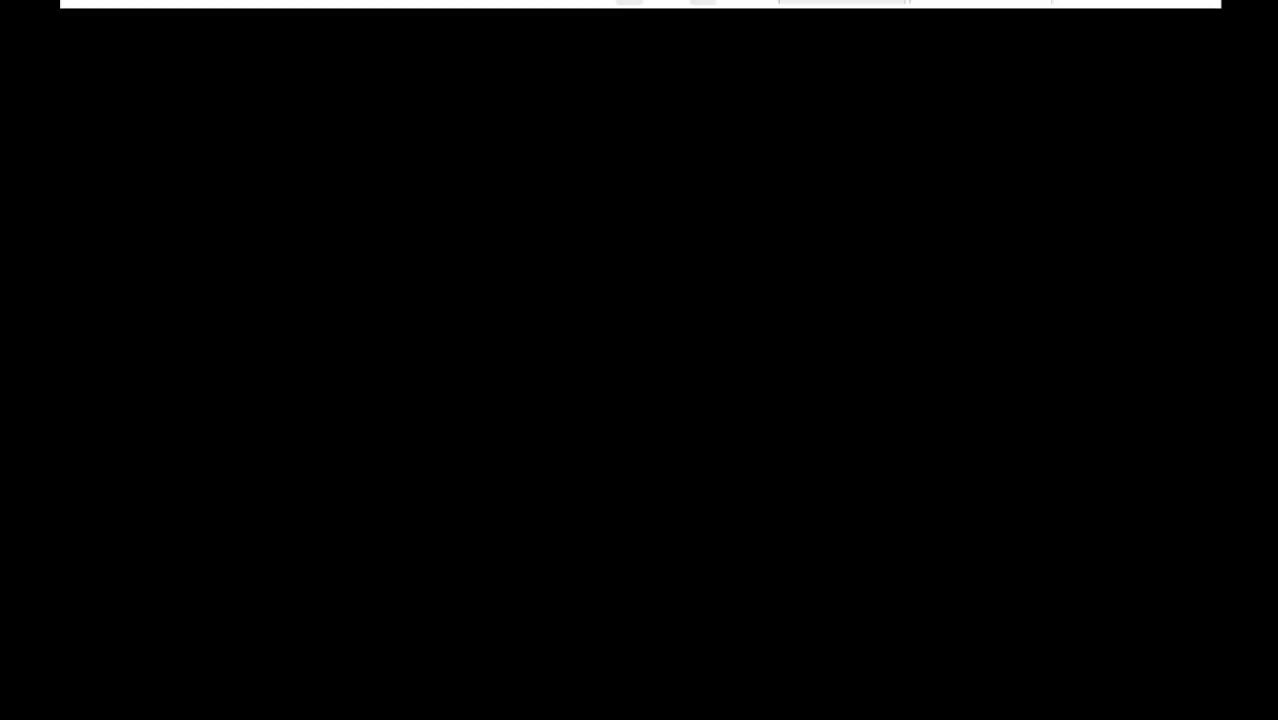
click(645, 1)
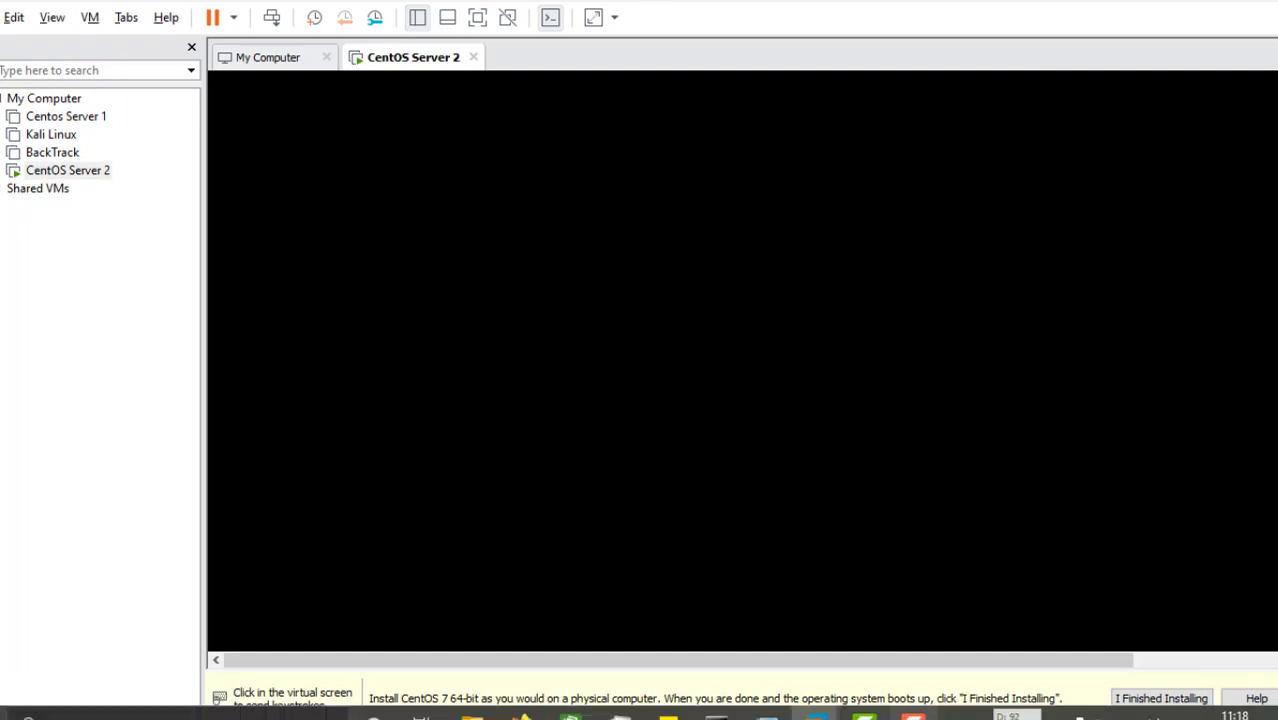
mouse_move(913, 716)
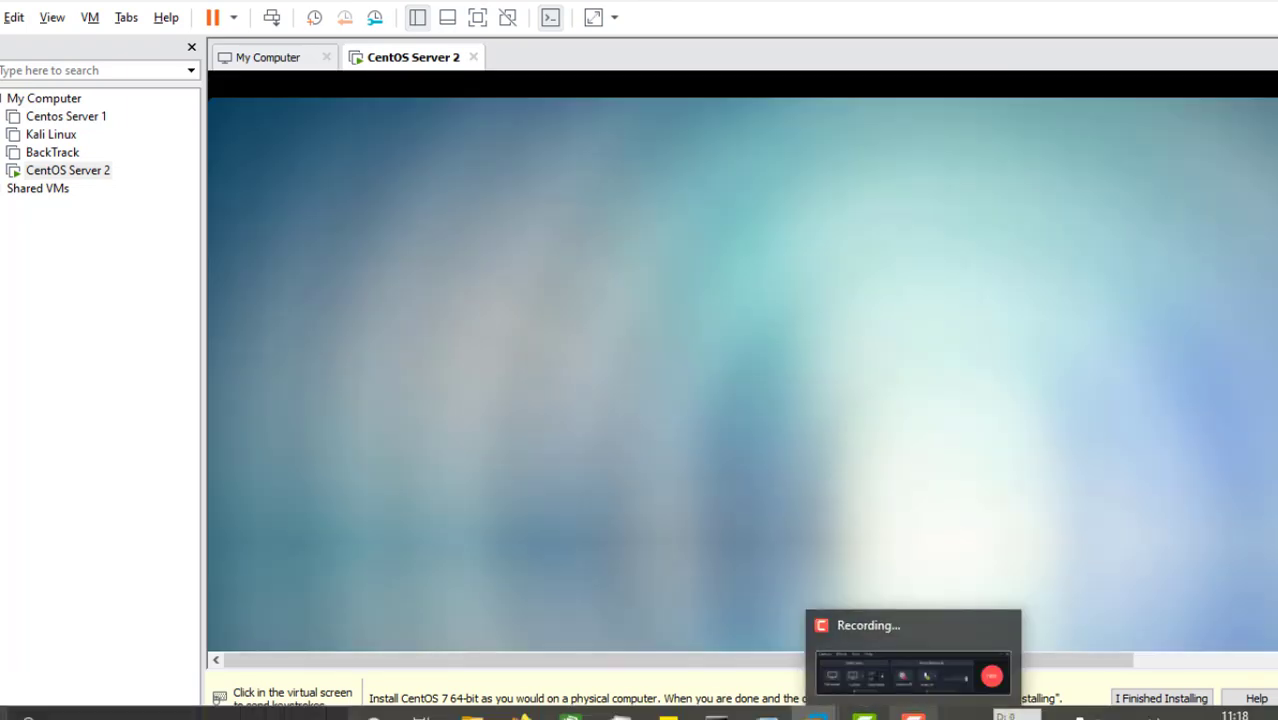